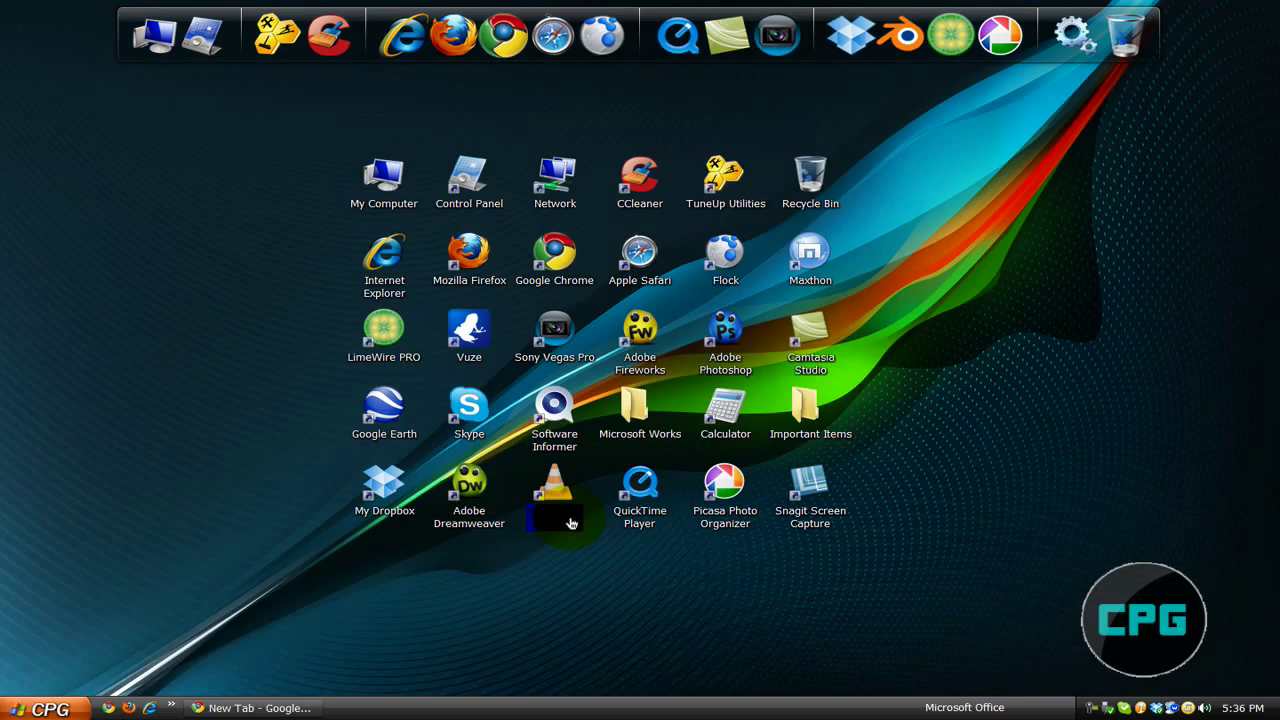
Step: Launch VLC media player, enlarge its window to view the default interface, and close it
click(556, 382)
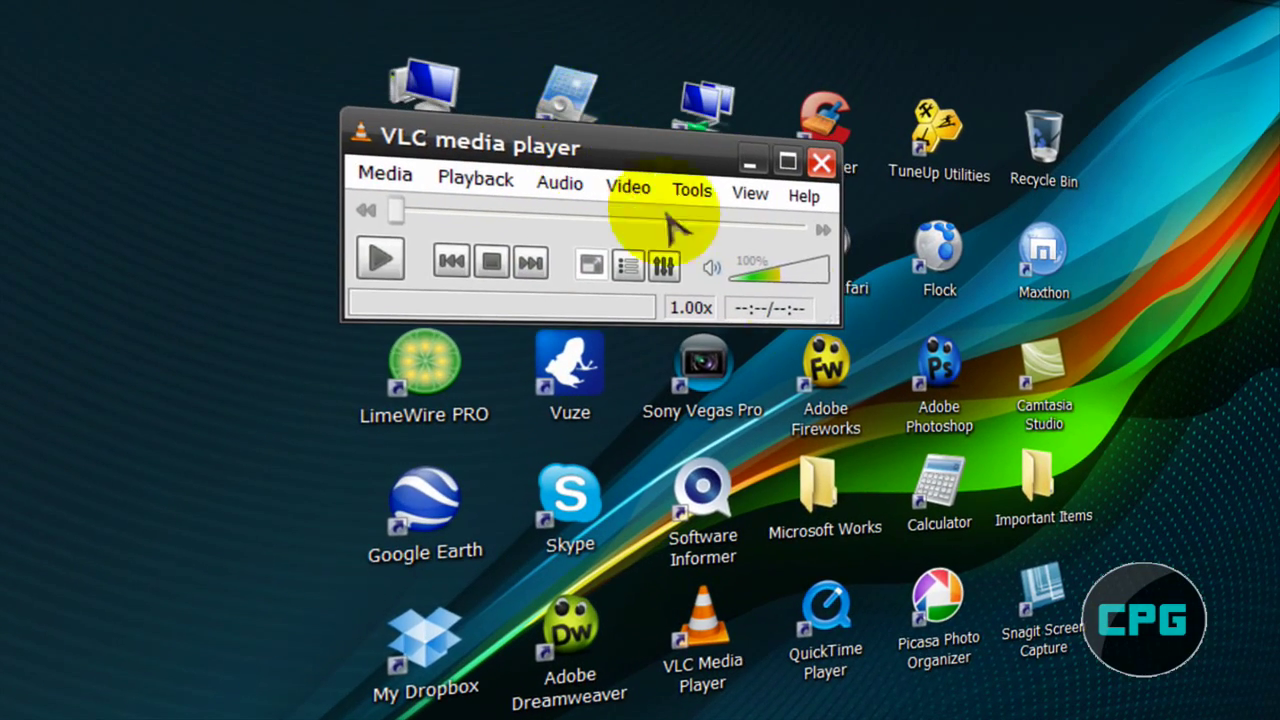
drag(840, 320, 1030, 380)
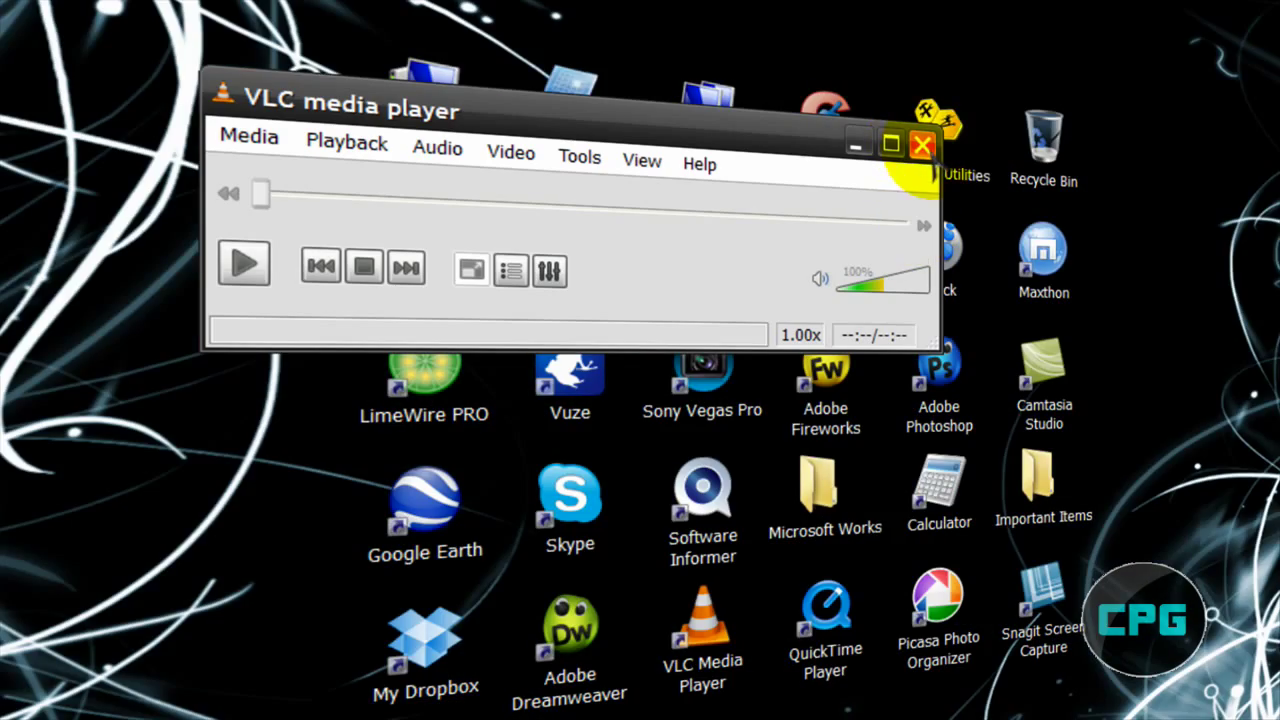
click(922, 145)
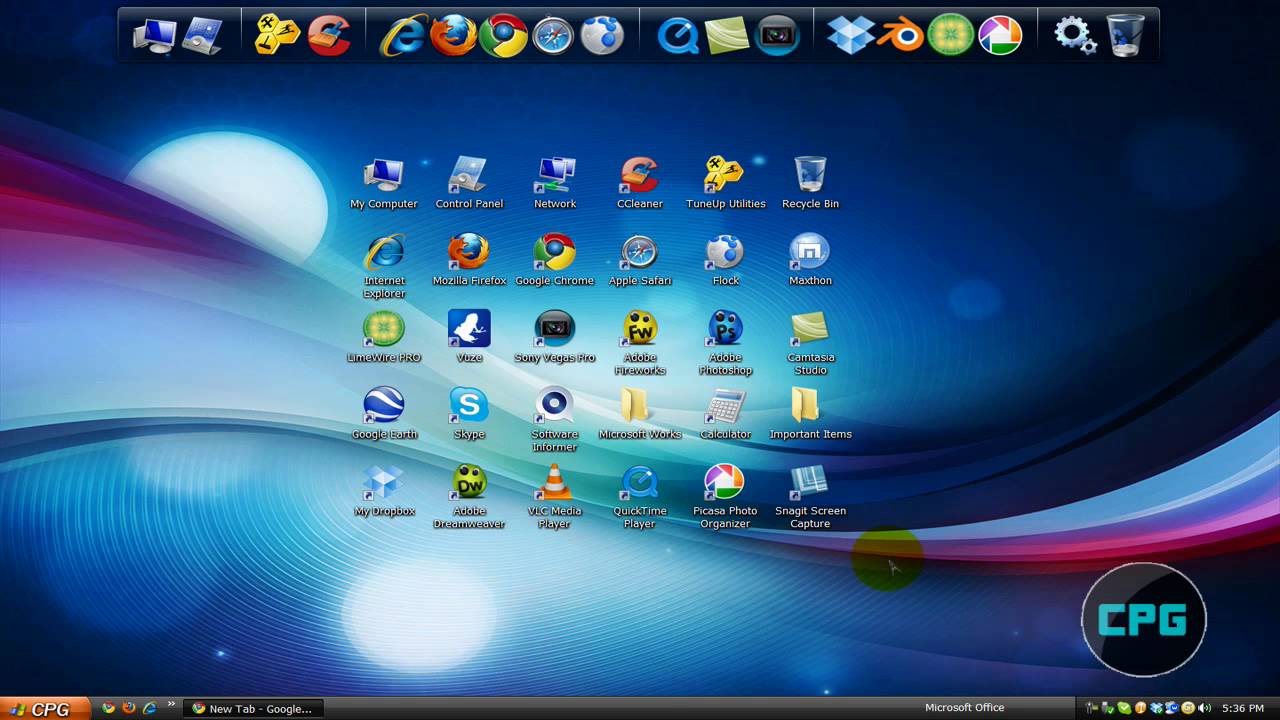
Step: Switch to the VideoLAN website in Google Chrome, look over the overview page, and open the skins page
click(318, 708)
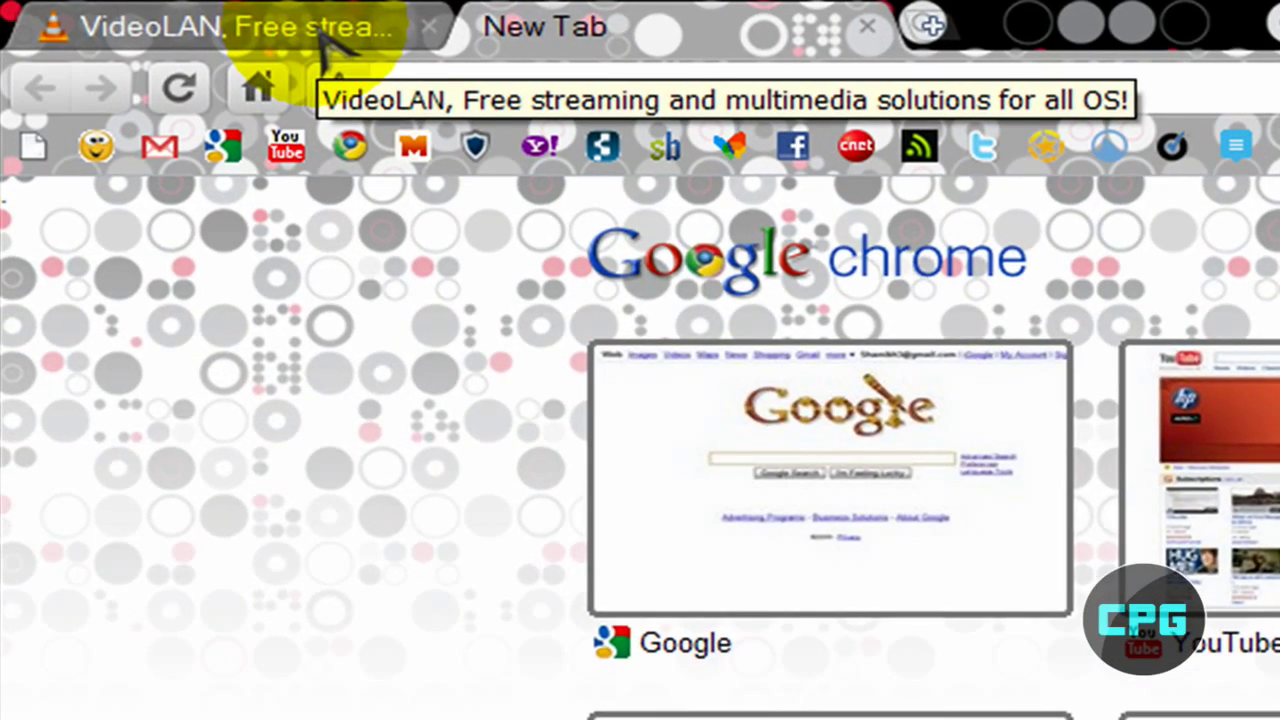
click(323, 30)
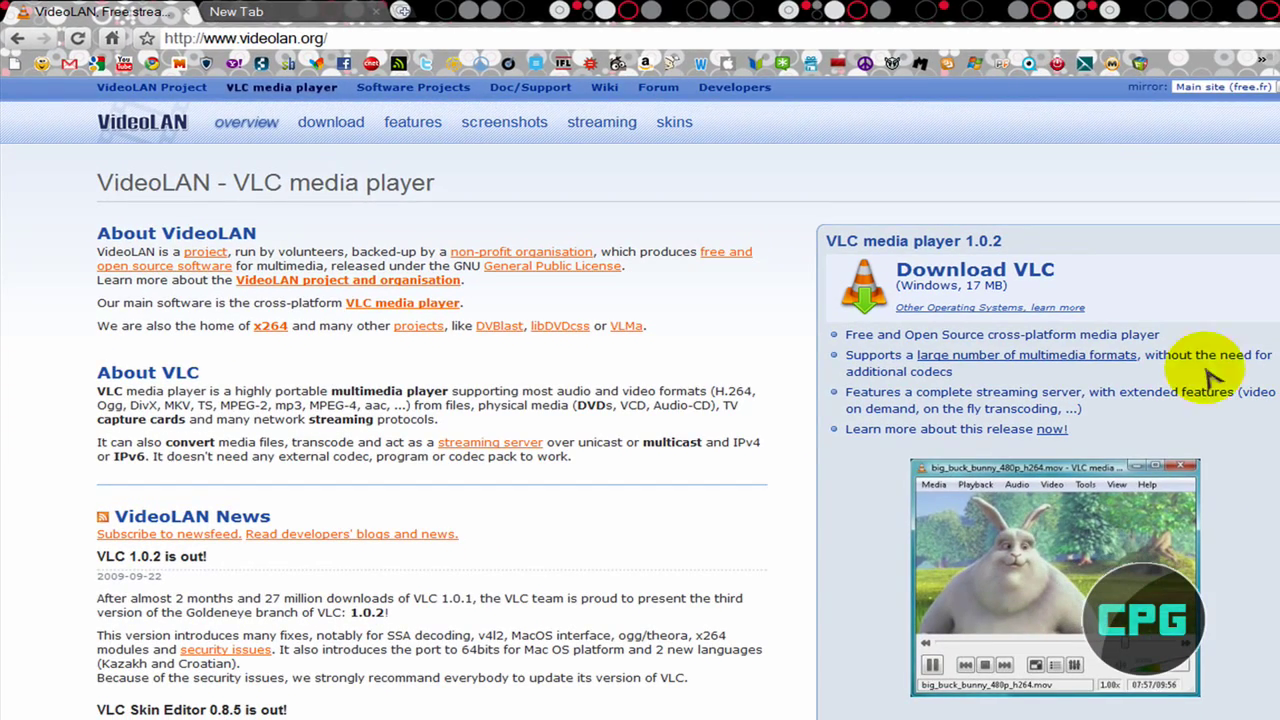
scroll(740, 325, down, 2)
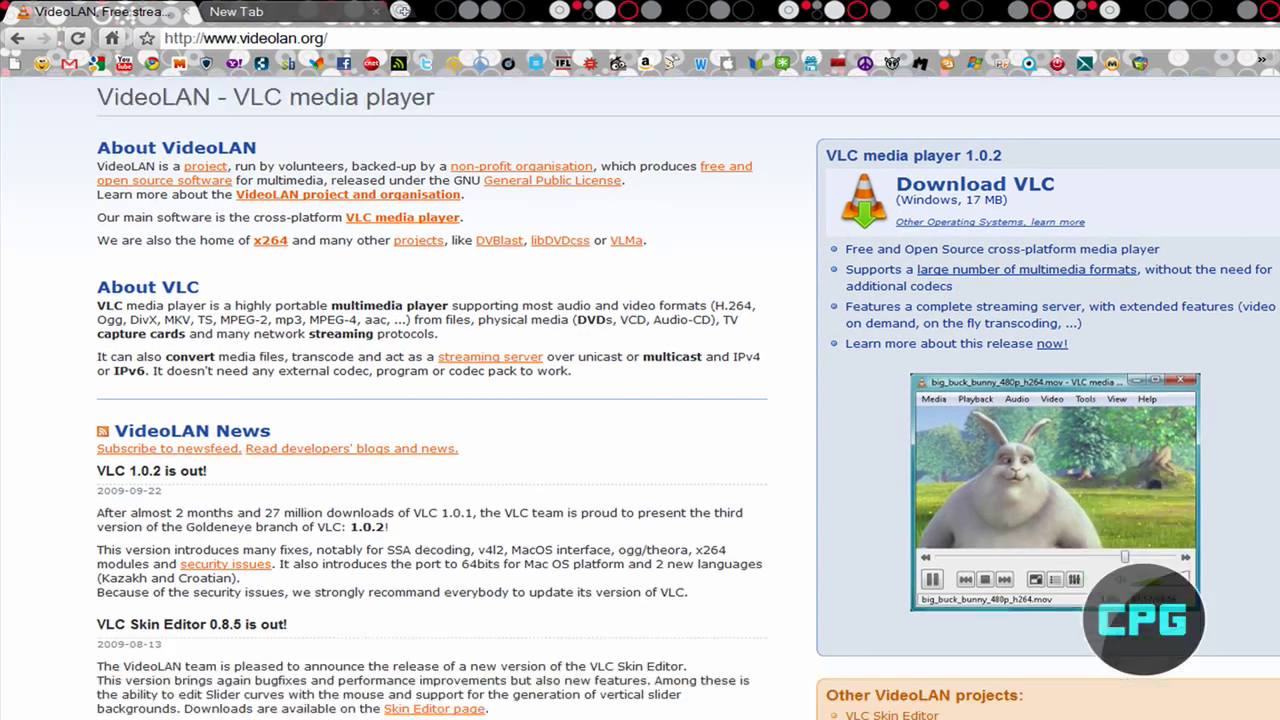
scroll(640, 400, down, 2)
scroll(640, 400, up, 3)
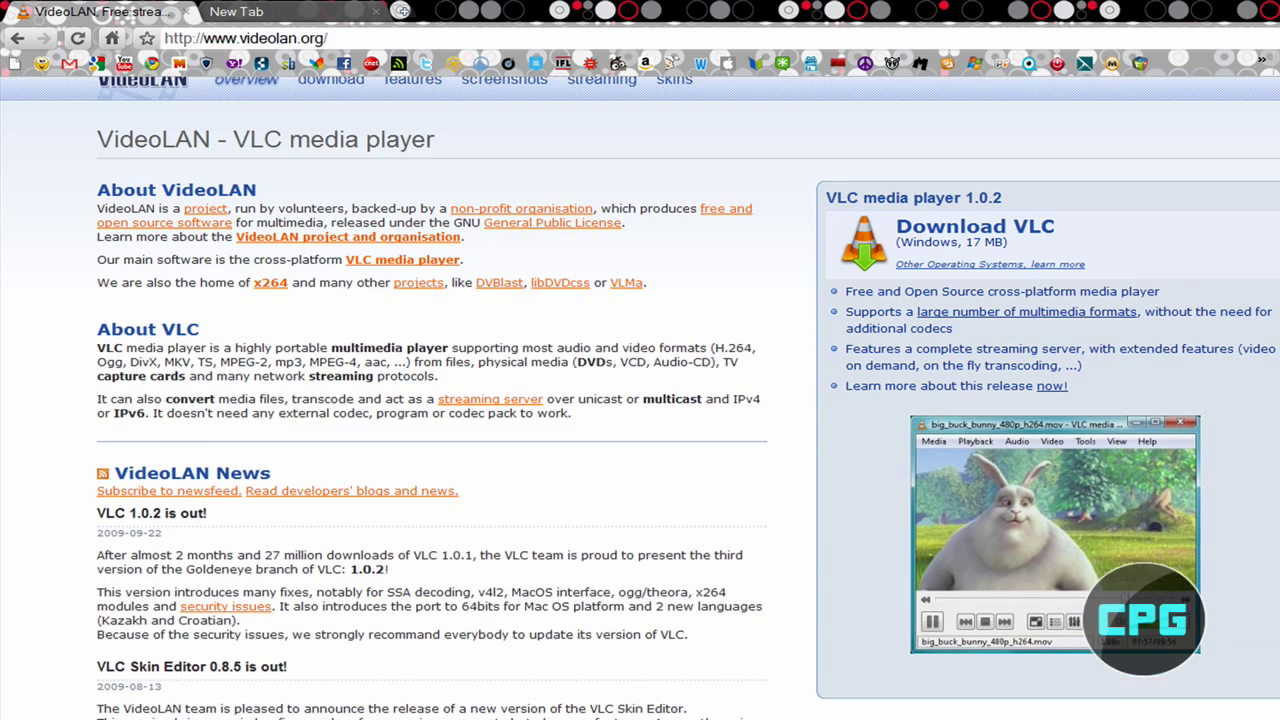
scroll(640, 400, up, 1)
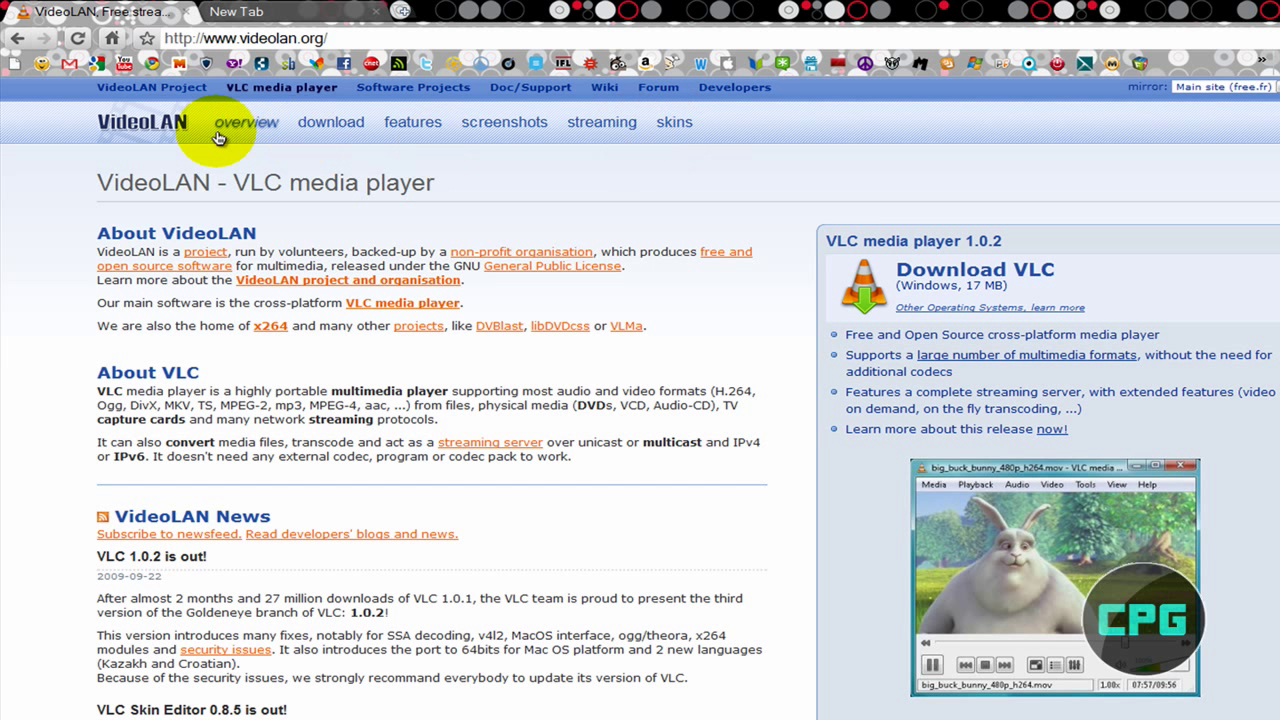
click(669, 126)
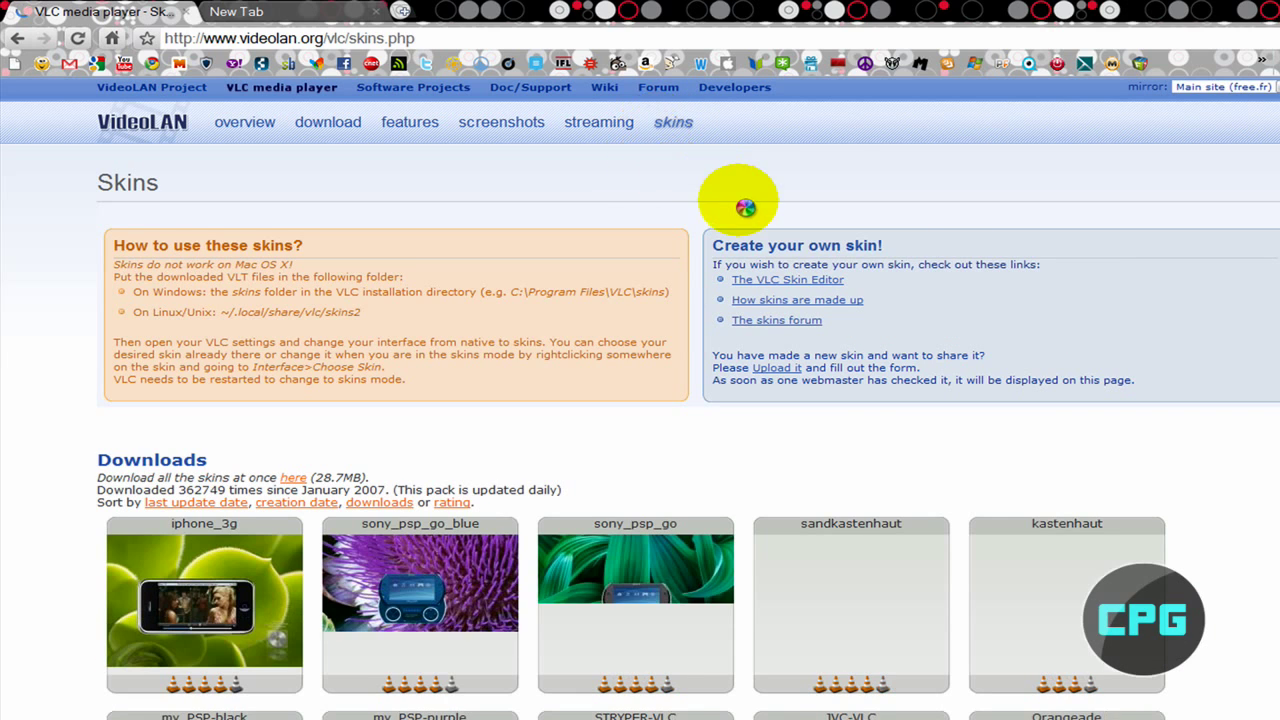
Step: Browse the gallery of VLC skins and open the preview of the Inspired skin
scroll(640, 400, down, 4)
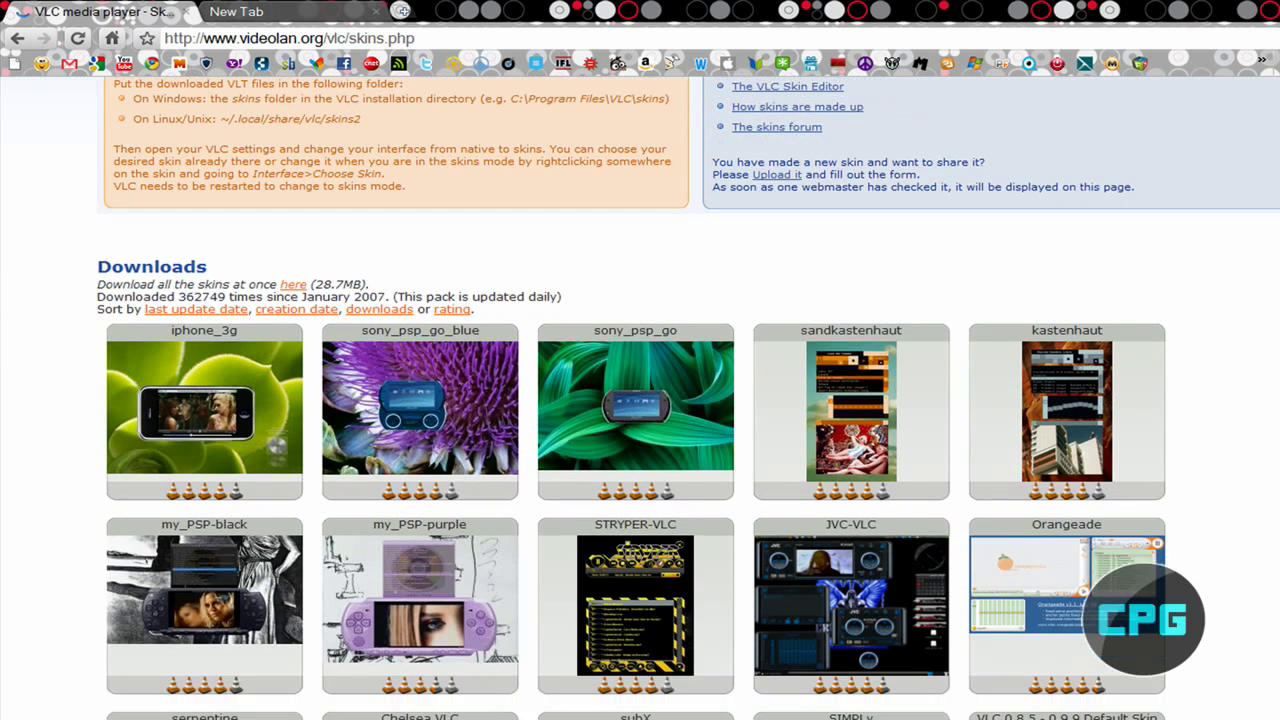
scroll(640, 400, down, 3)
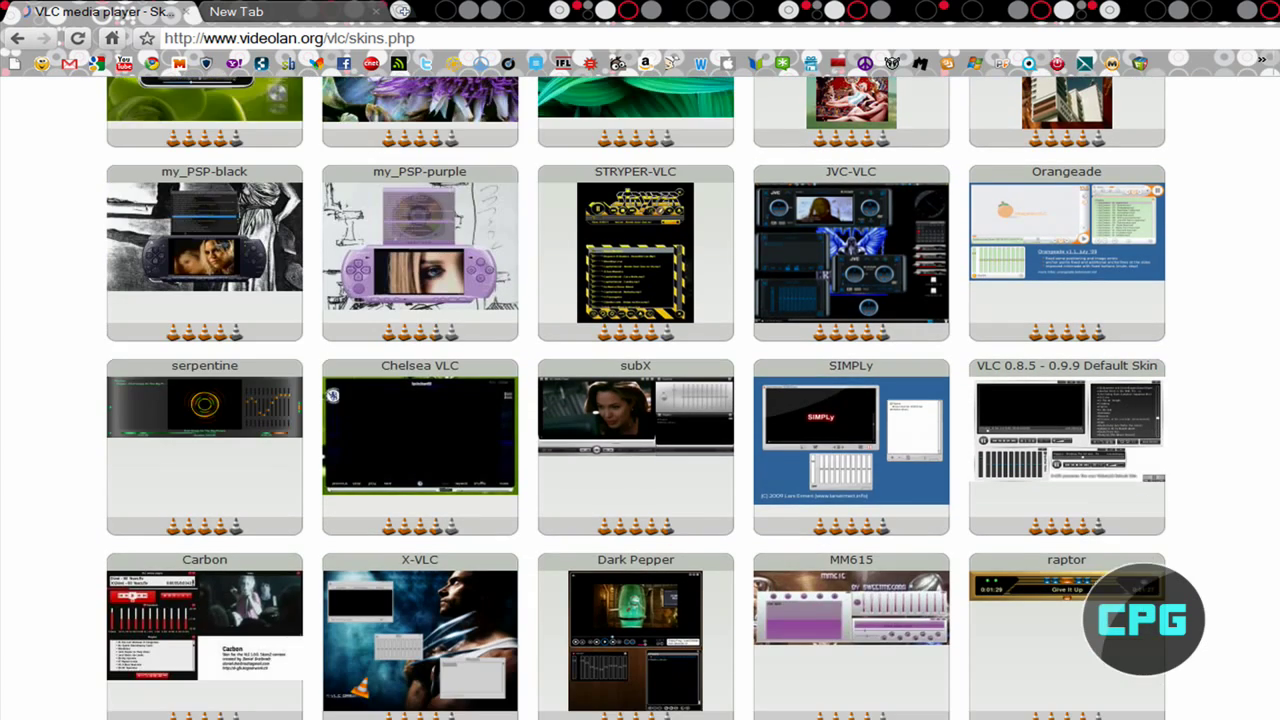
scroll(591, 285, up, 4)
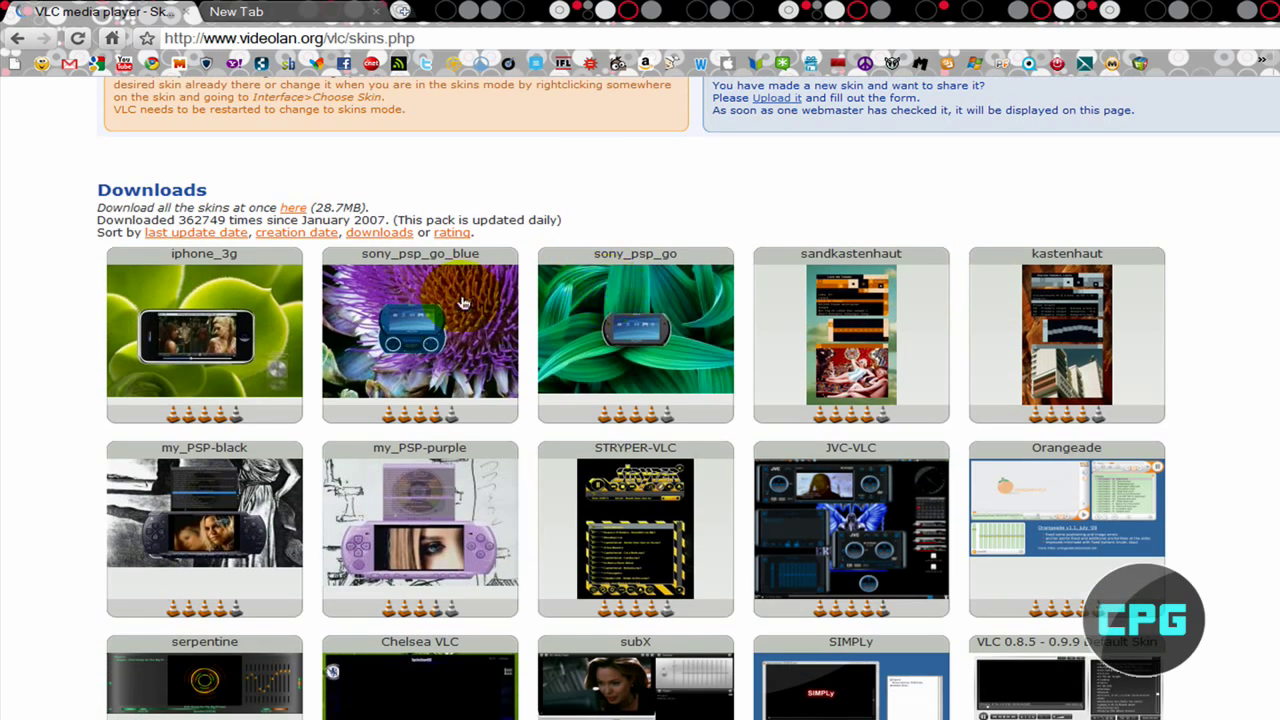
scroll(640, 400, down, 5)
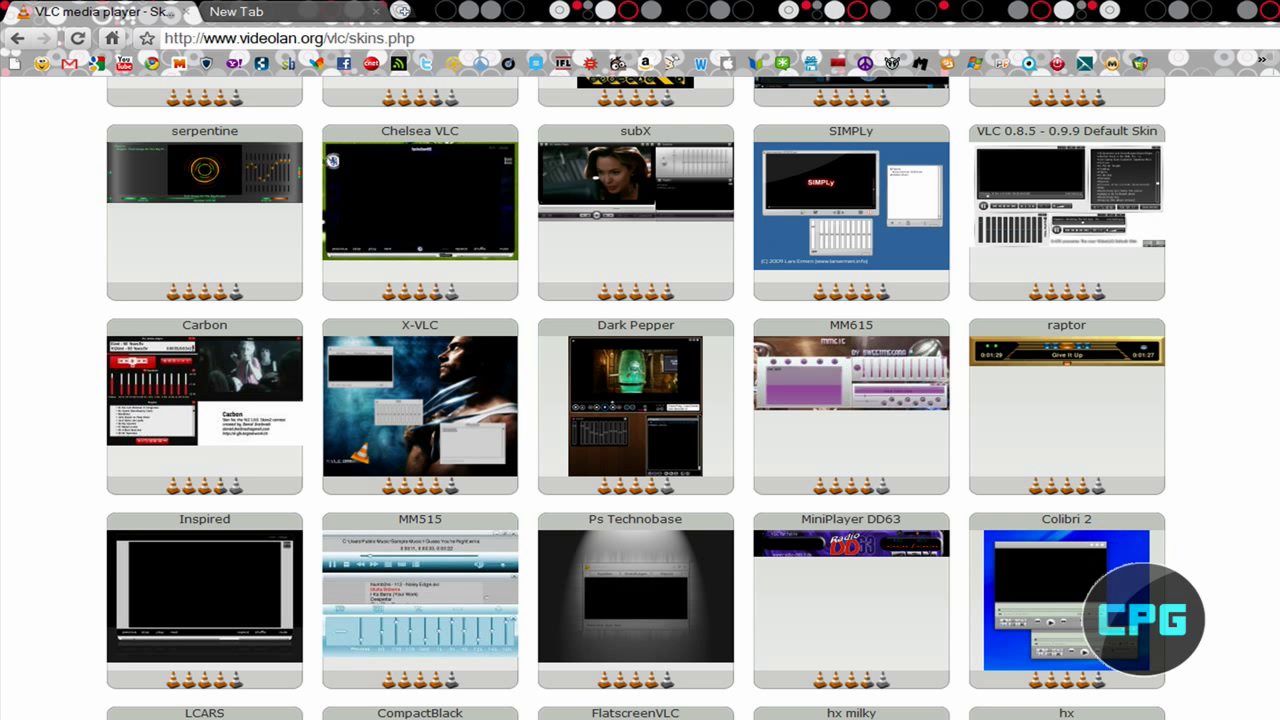
scroll(640, 400, down, 1)
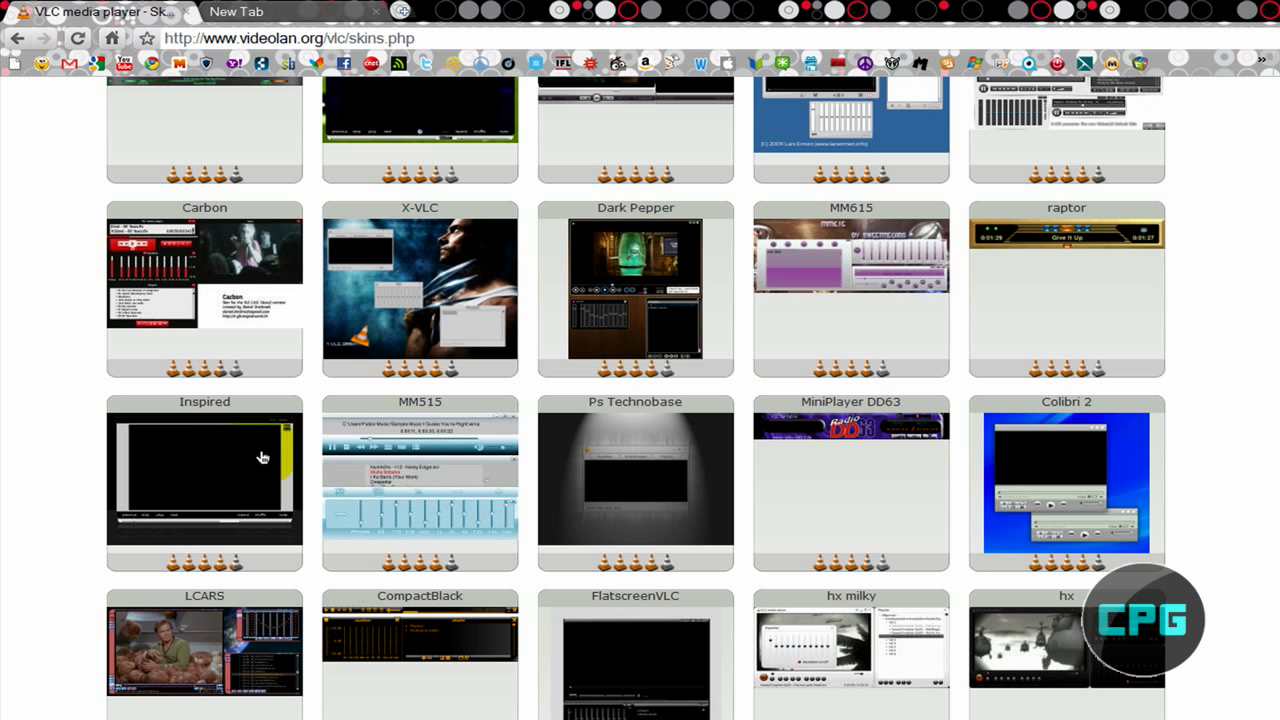
click(159, 439)
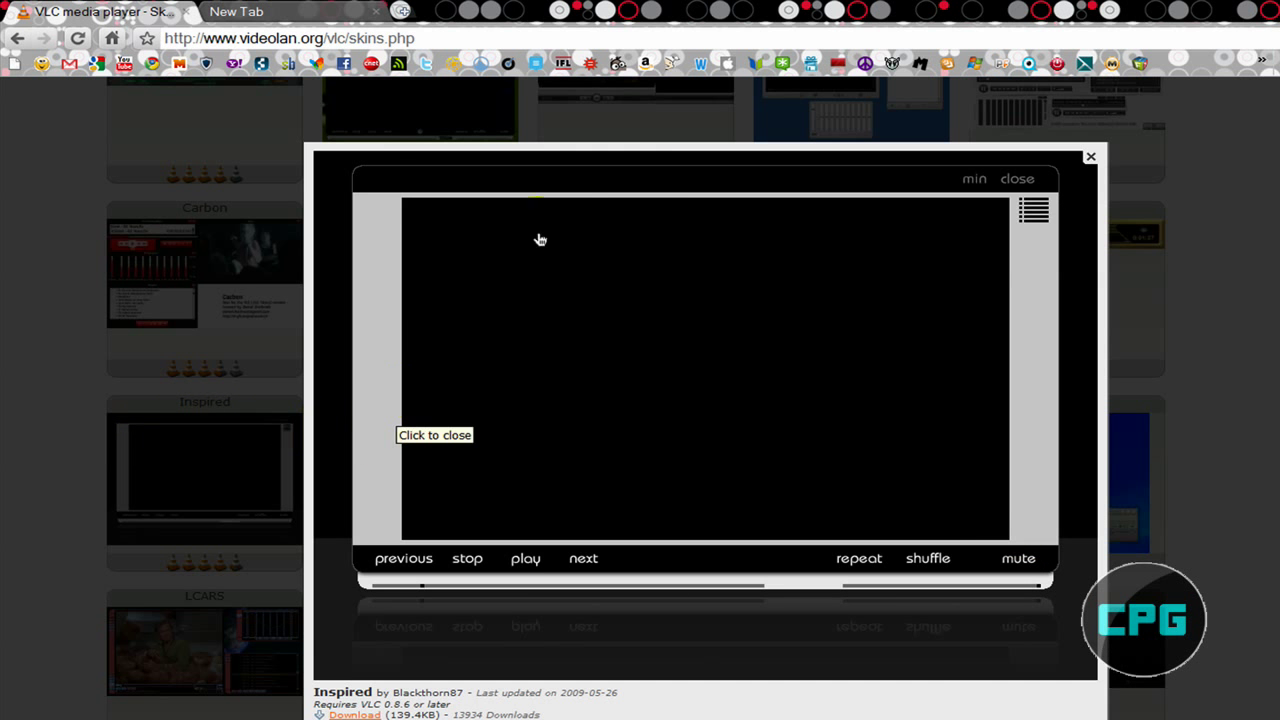
Step: Examine the Inspired skin's preview and its download details, including the file size and the number of downloads
drag(733, 170, 756, 191)
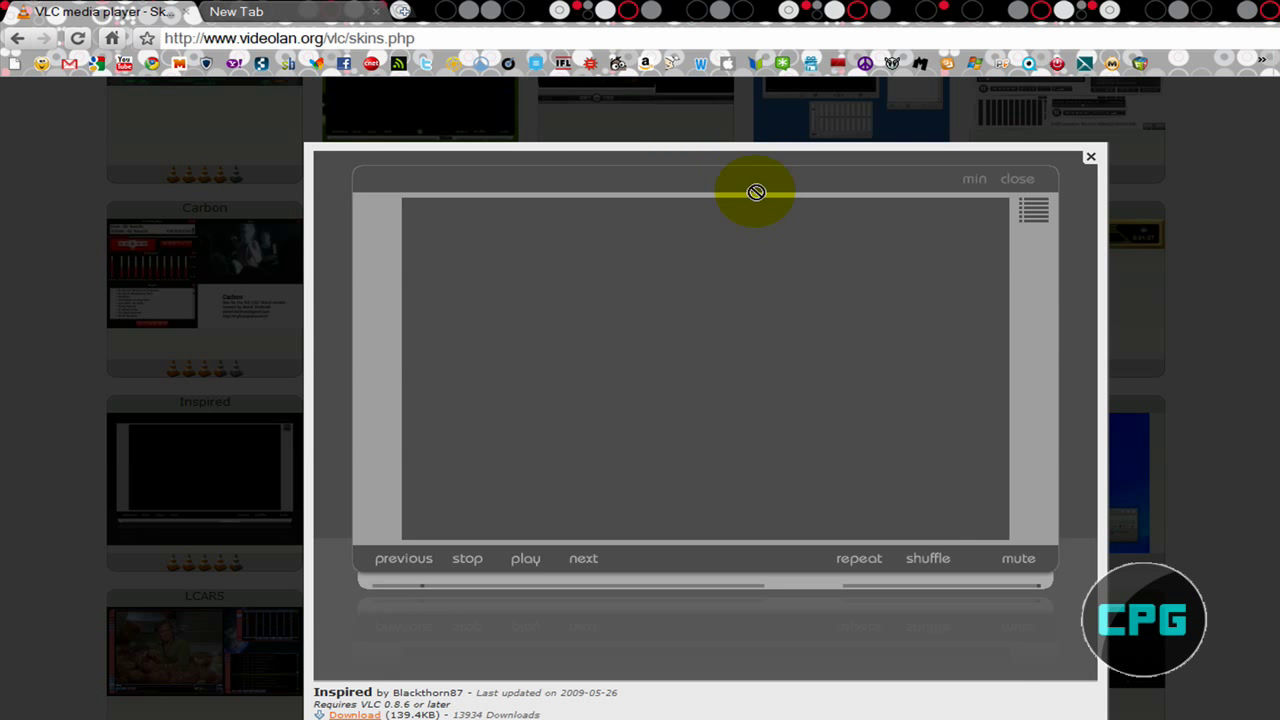
click(808, 160)
click(200, 490)
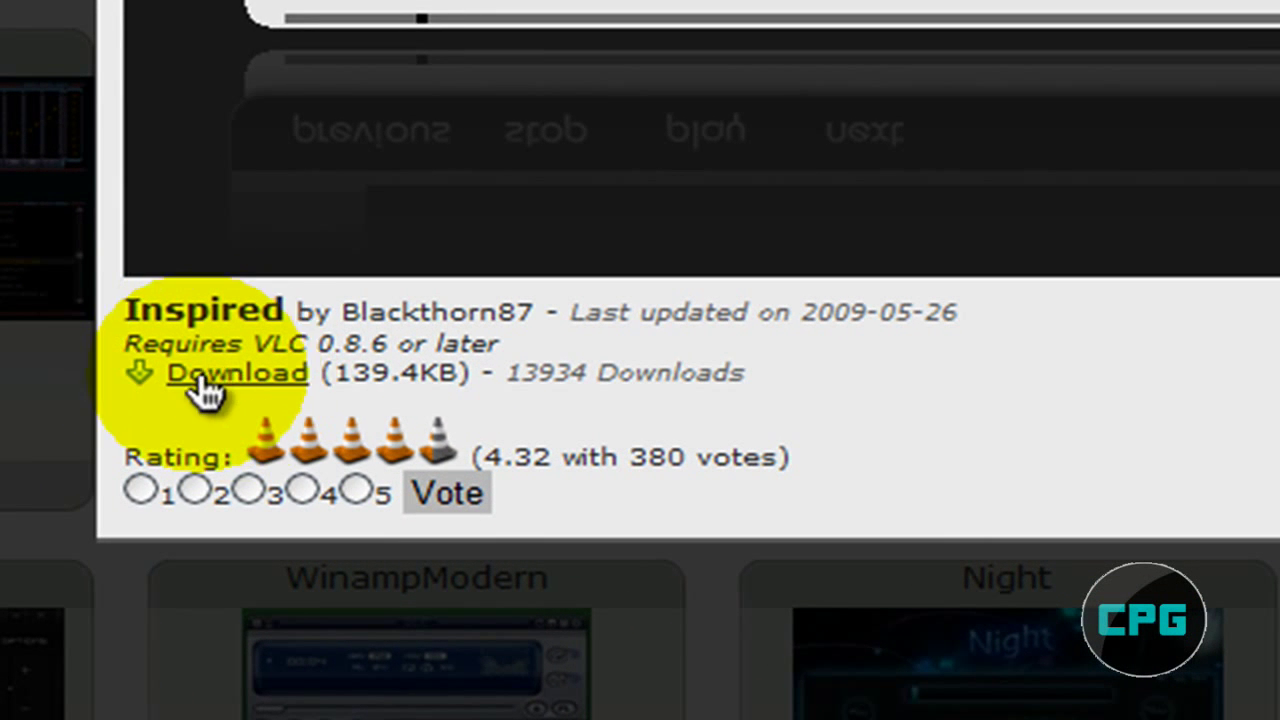
click(205, 385)
drag(337, 380, 457, 371)
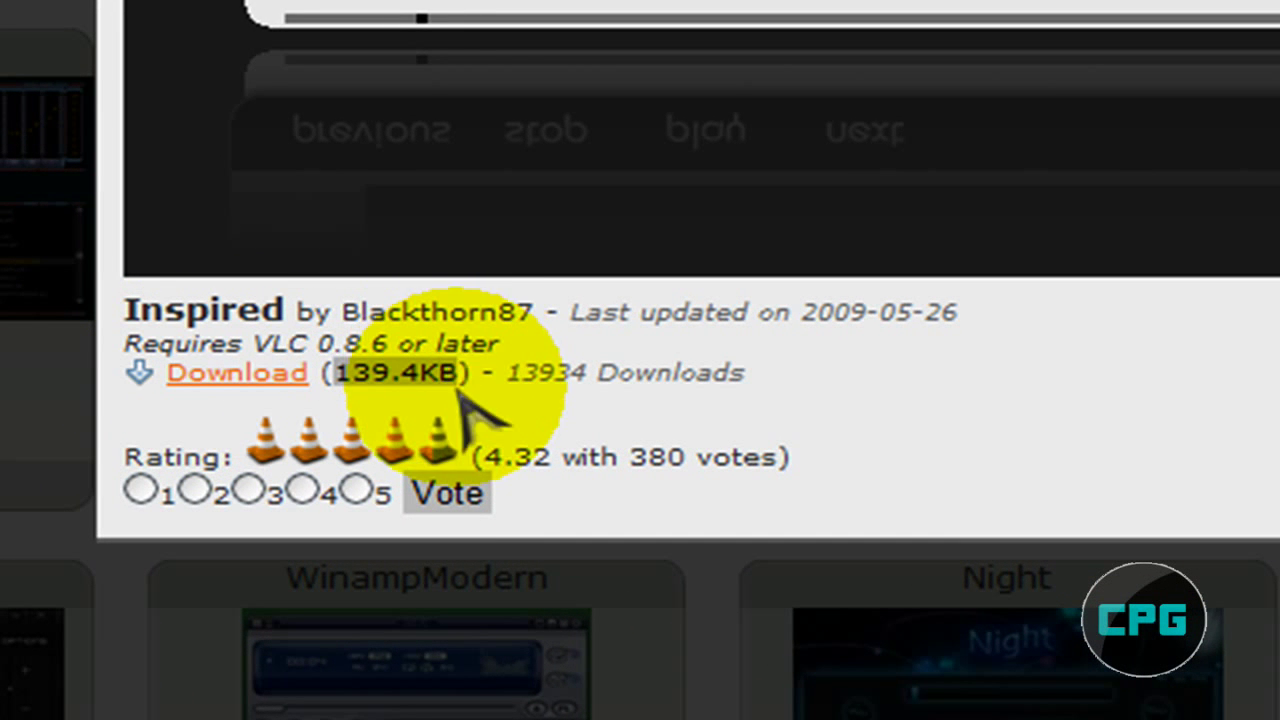
click(449, 389)
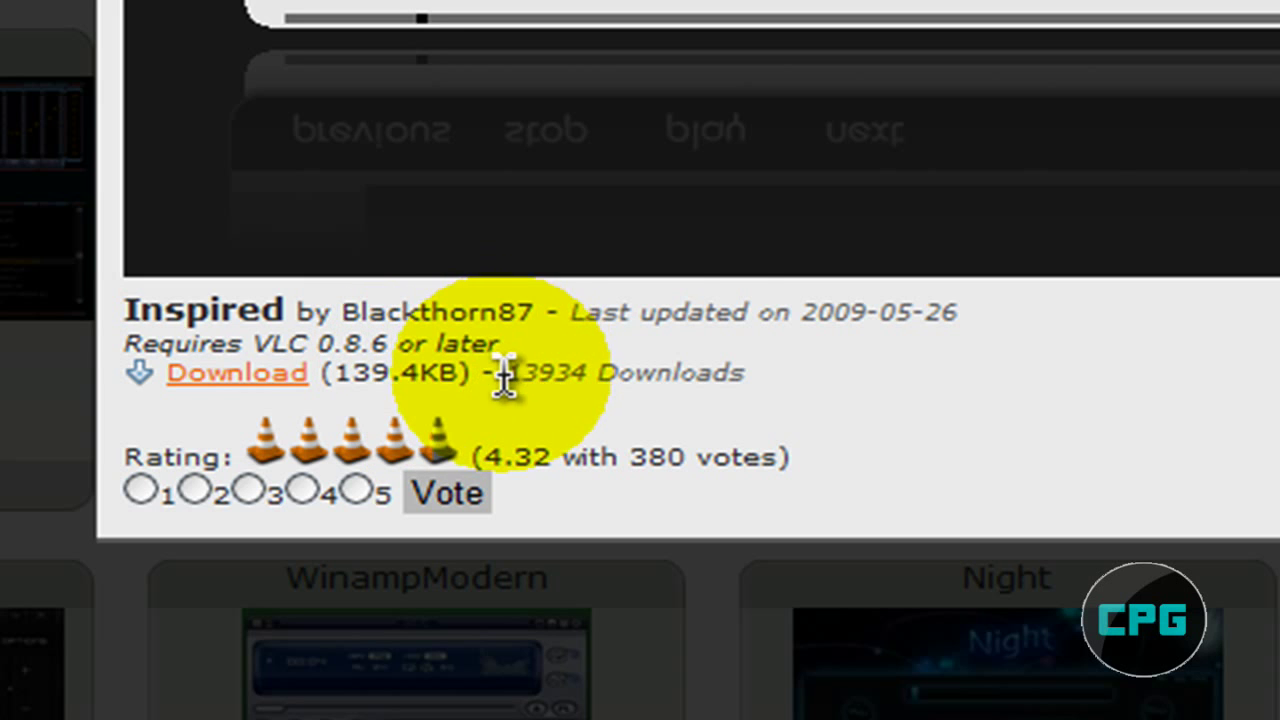
drag(506, 370, 774, 366)
click(720, 366)
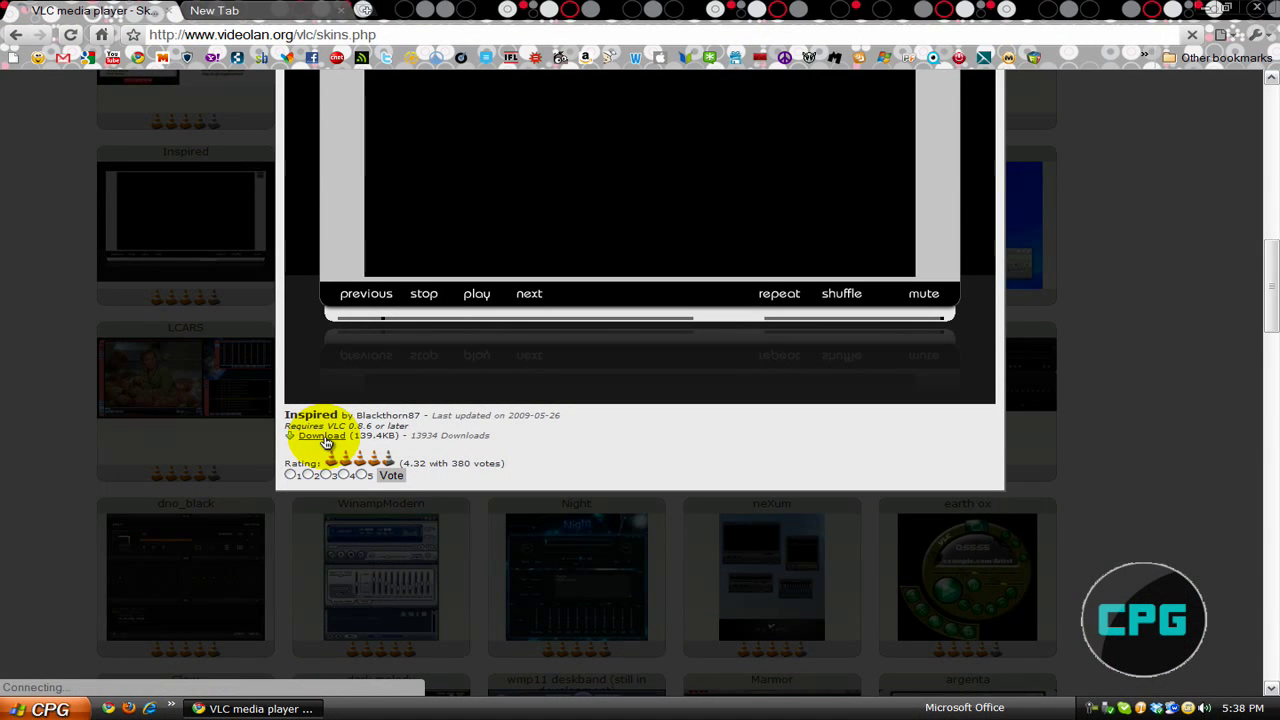
Step: Download the Inspired skin as Inspired.vlt.gz and open the archive in WinRAR, dismissing the license reminder
click(322, 437)
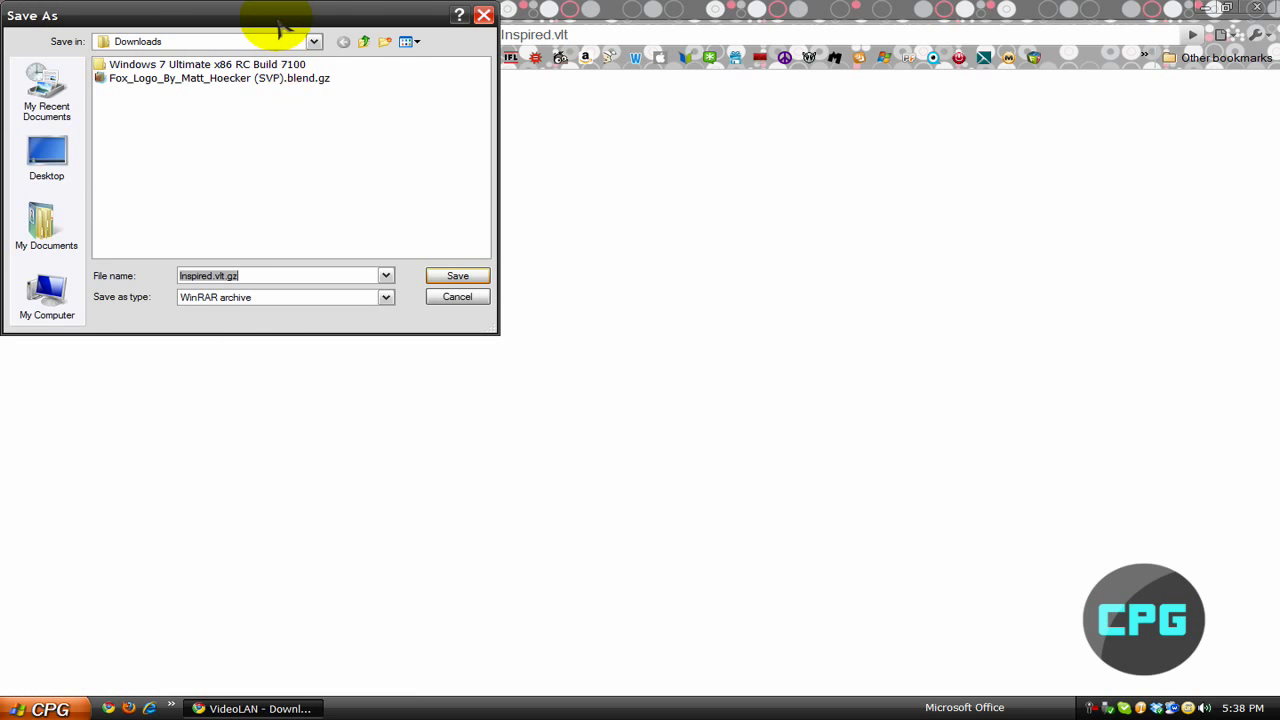
drag(277, 22, 395, 126)
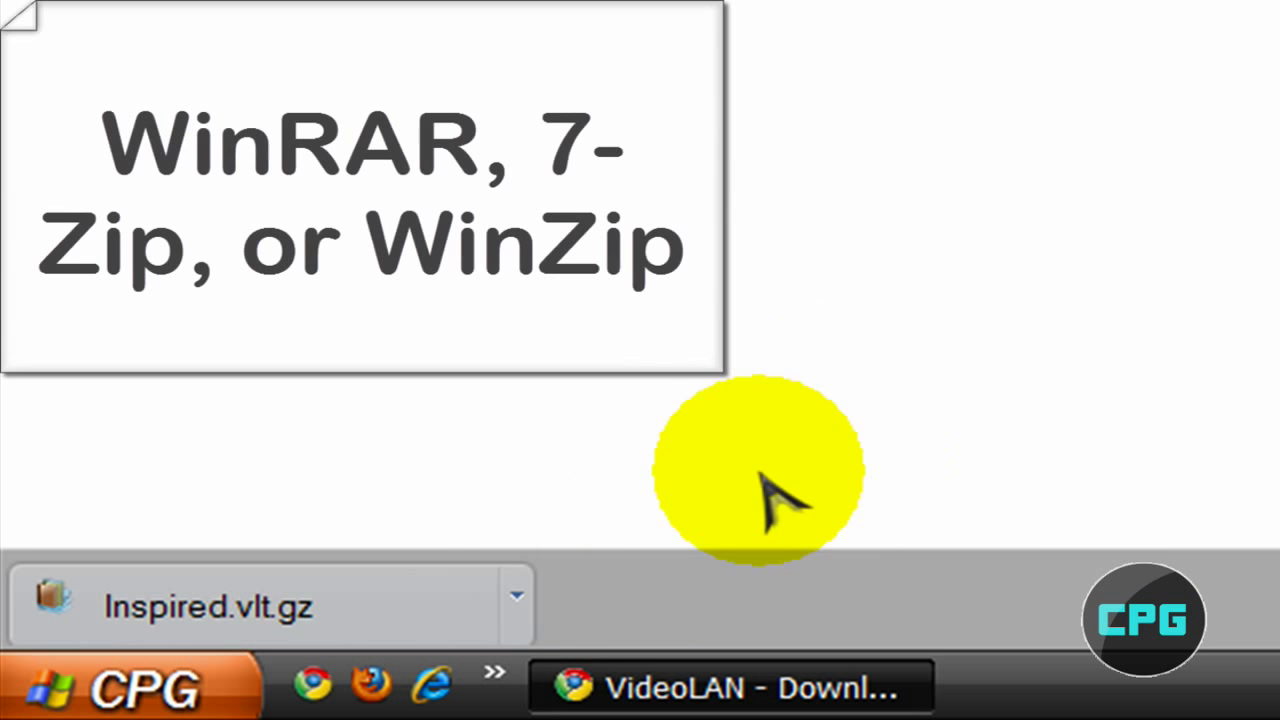
click(447, 607)
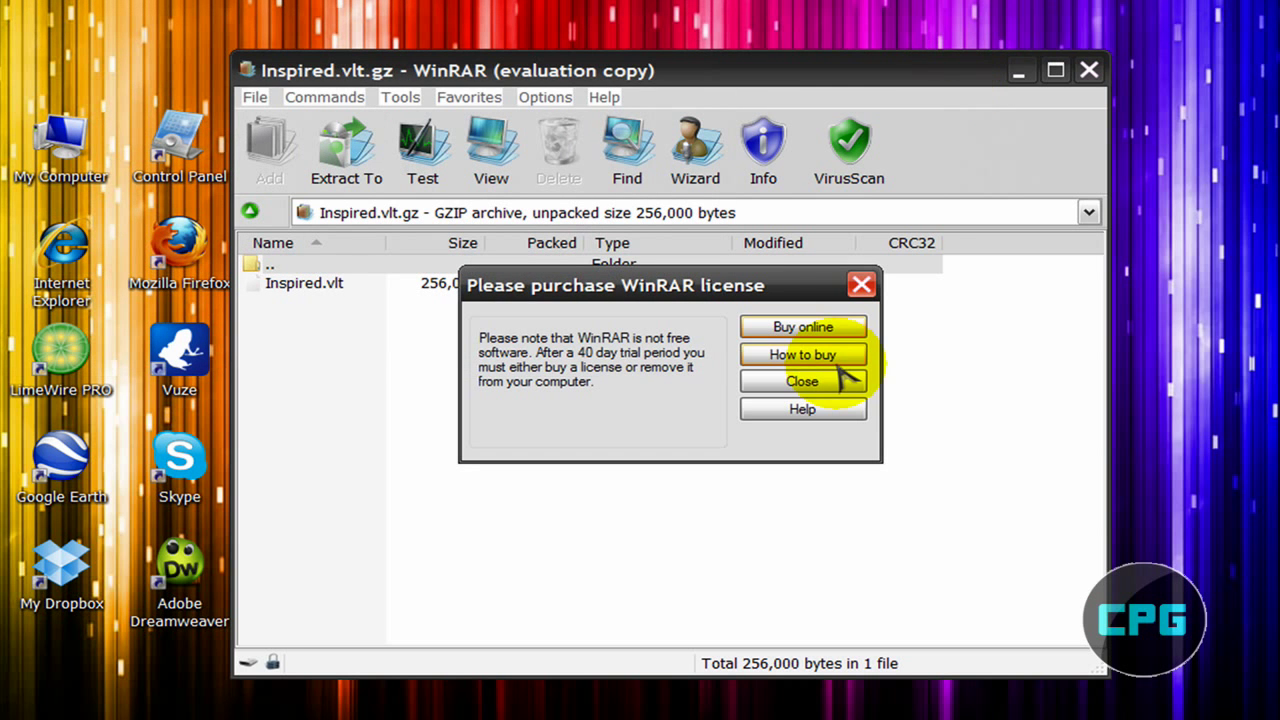
click(838, 382)
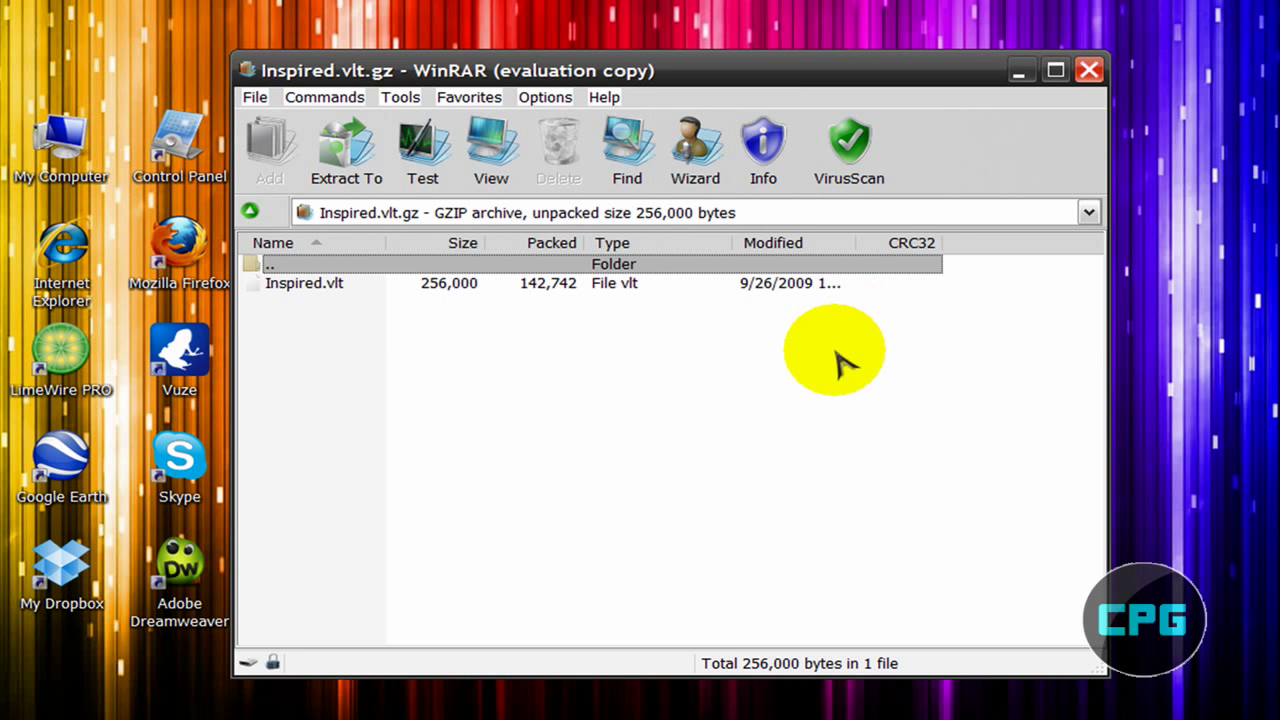
Step: Extract Inspired.vlt from the archive to the Desktop, close WinRAR and shift the extracted file away from the desktop's corner
click(343, 357)
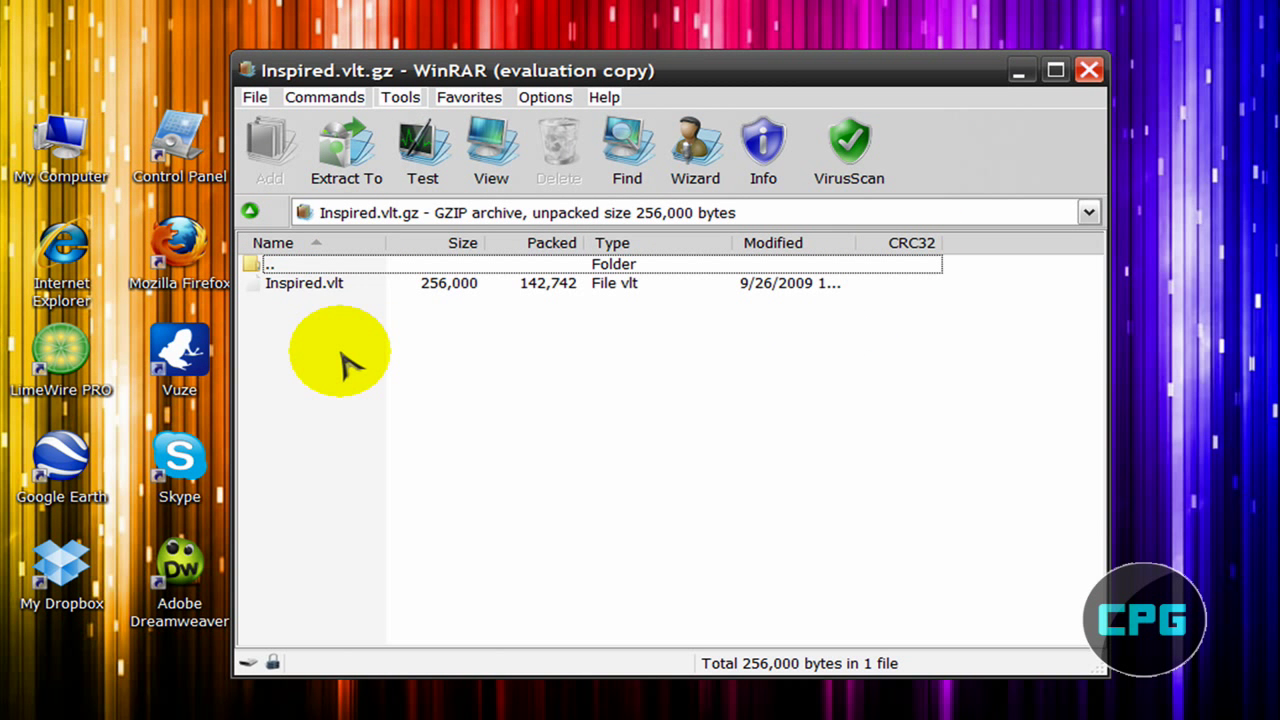
click(335, 286)
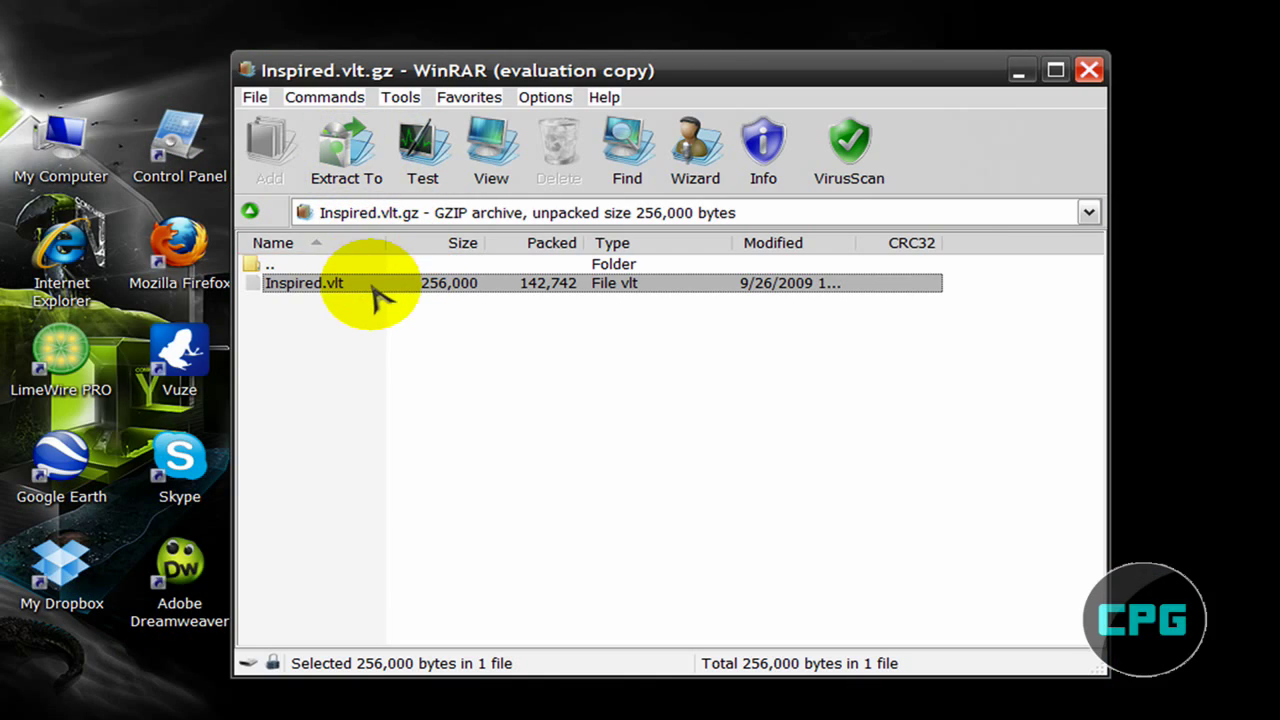
click(348, 178)
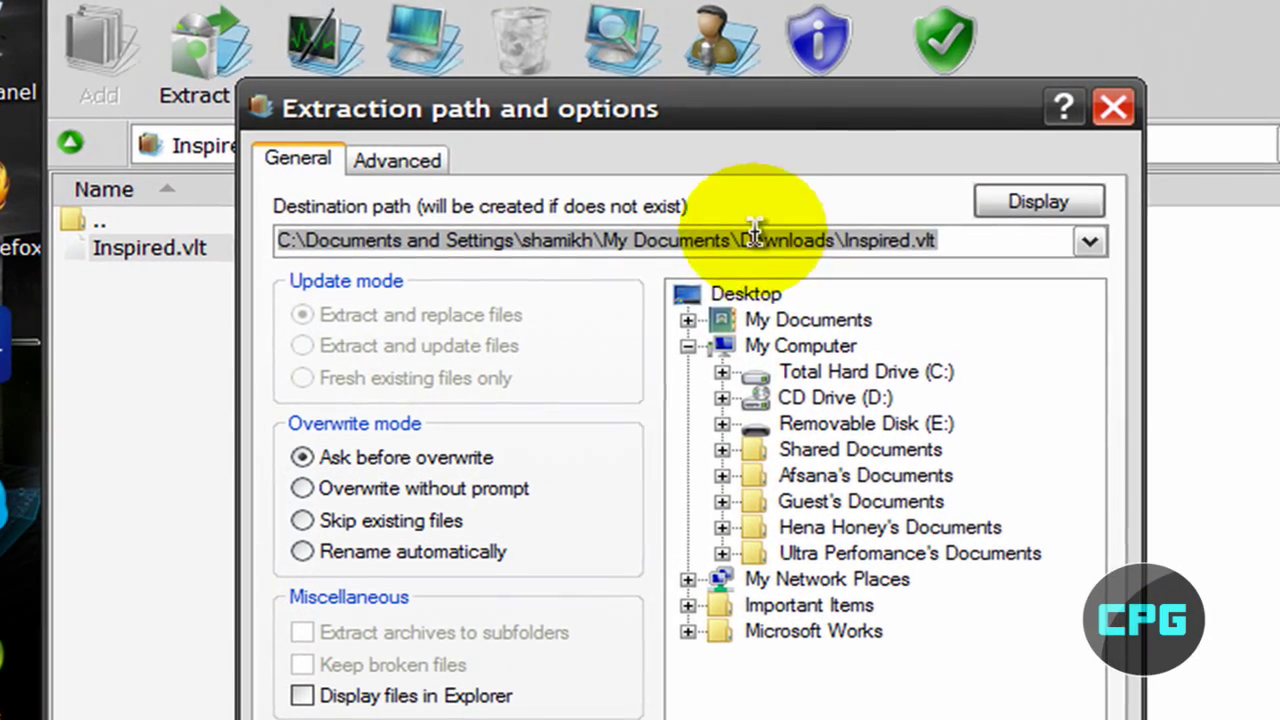
click(745, 293)
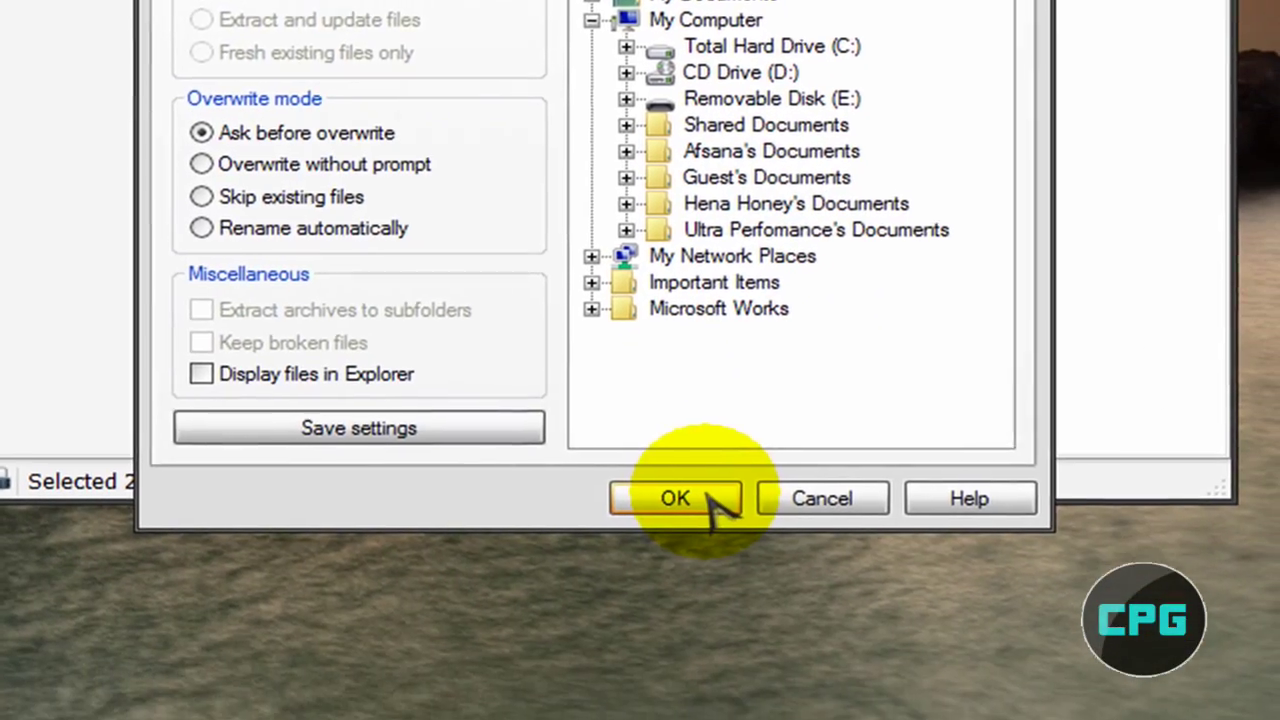
click(700, 497)
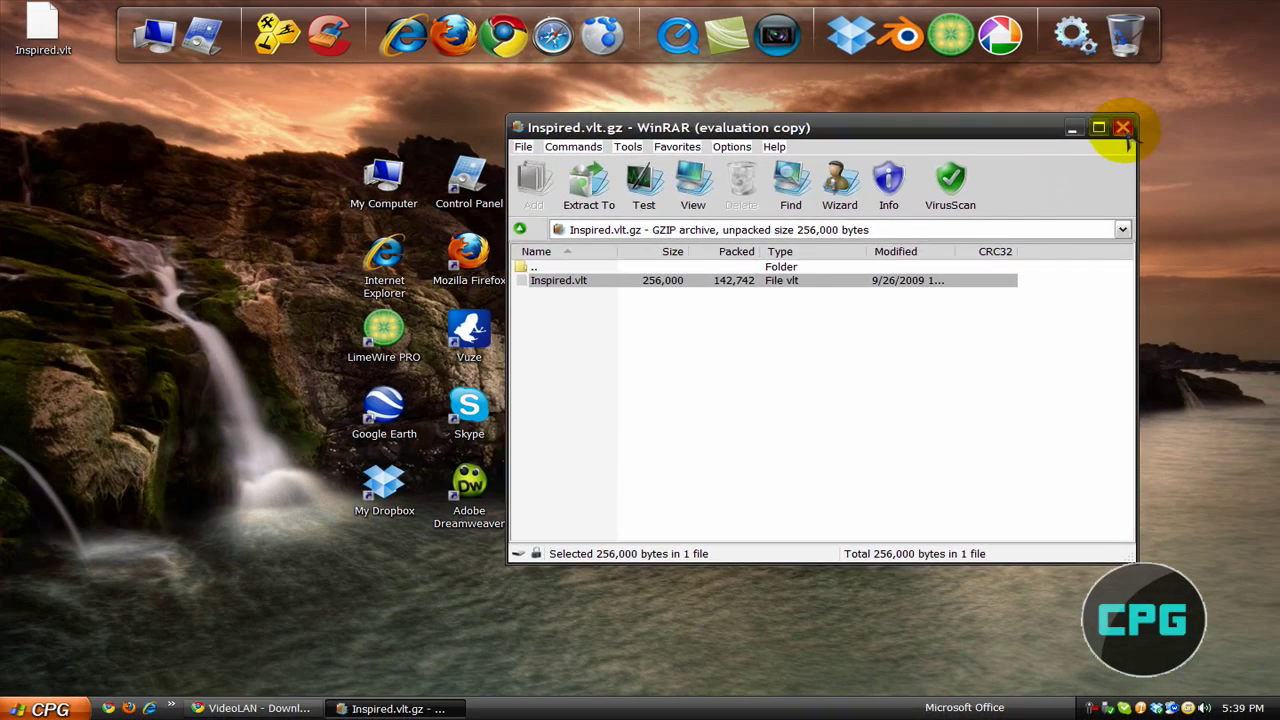
click(1125, 129)
drag(78, 140, 140, 182)
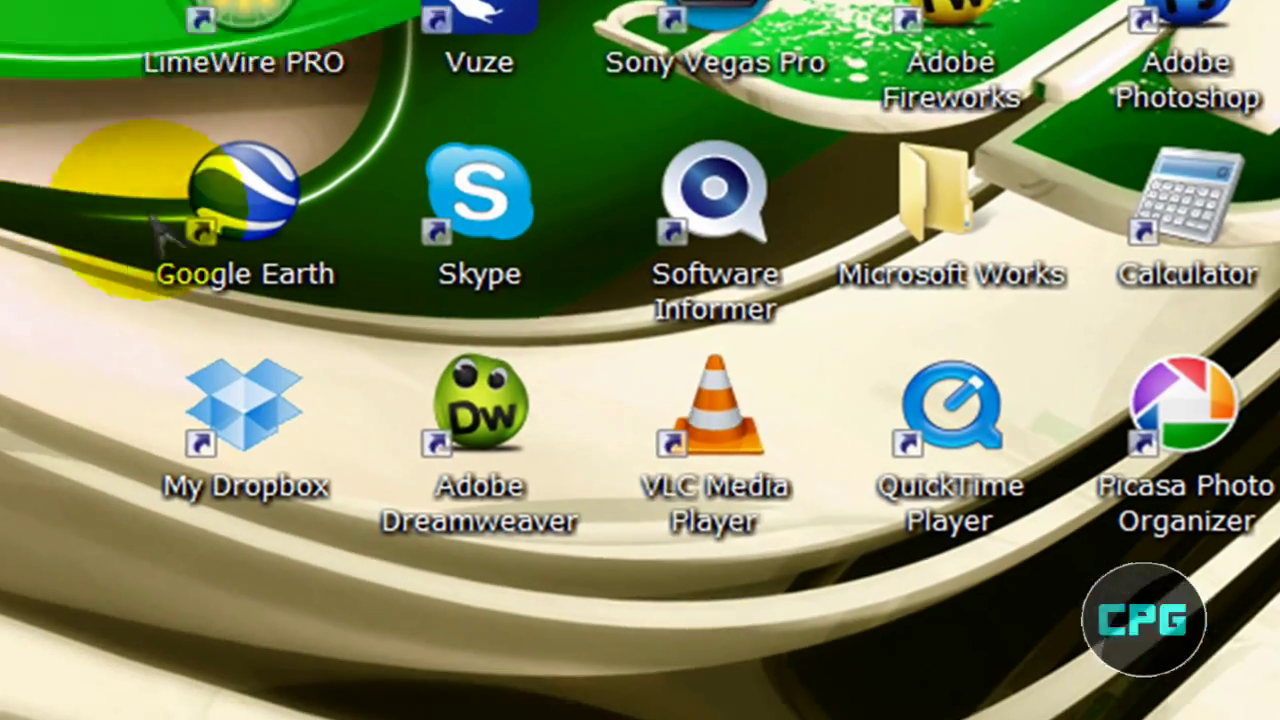
Step: Launch VLC media player from the desktop, then enlarge and reposition its window
click(714, 405)
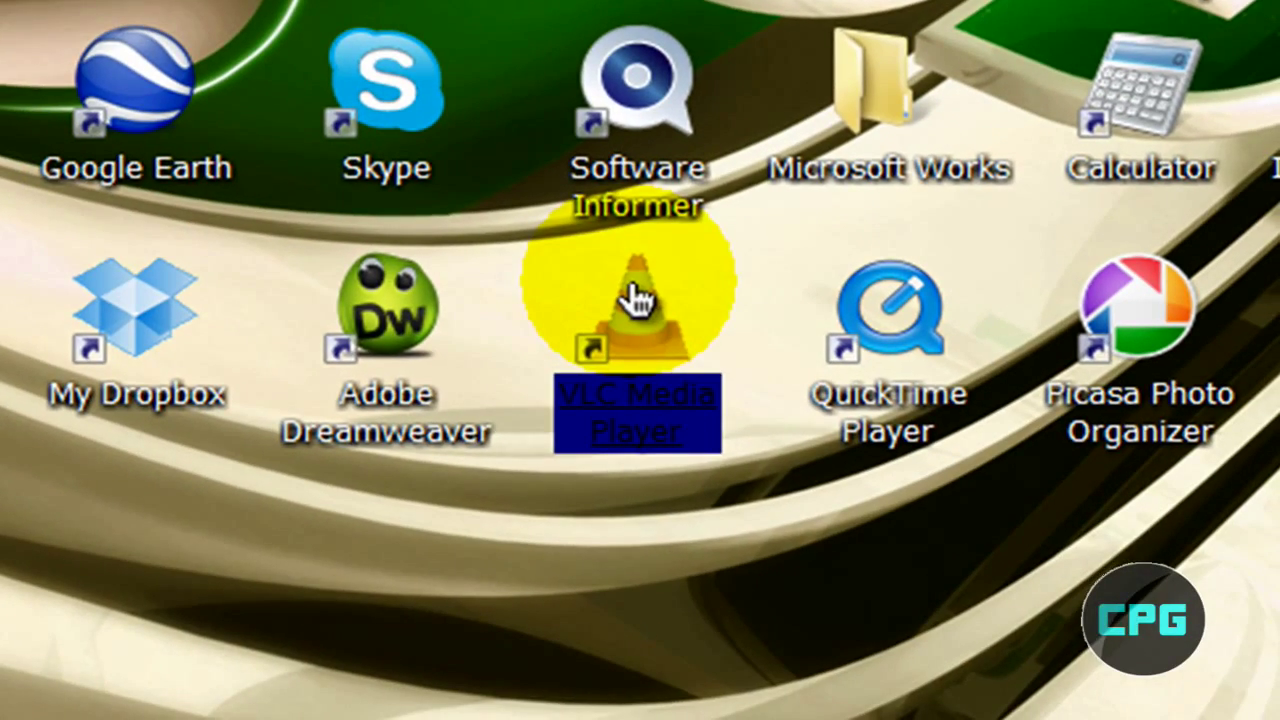
double_click(632, 298)
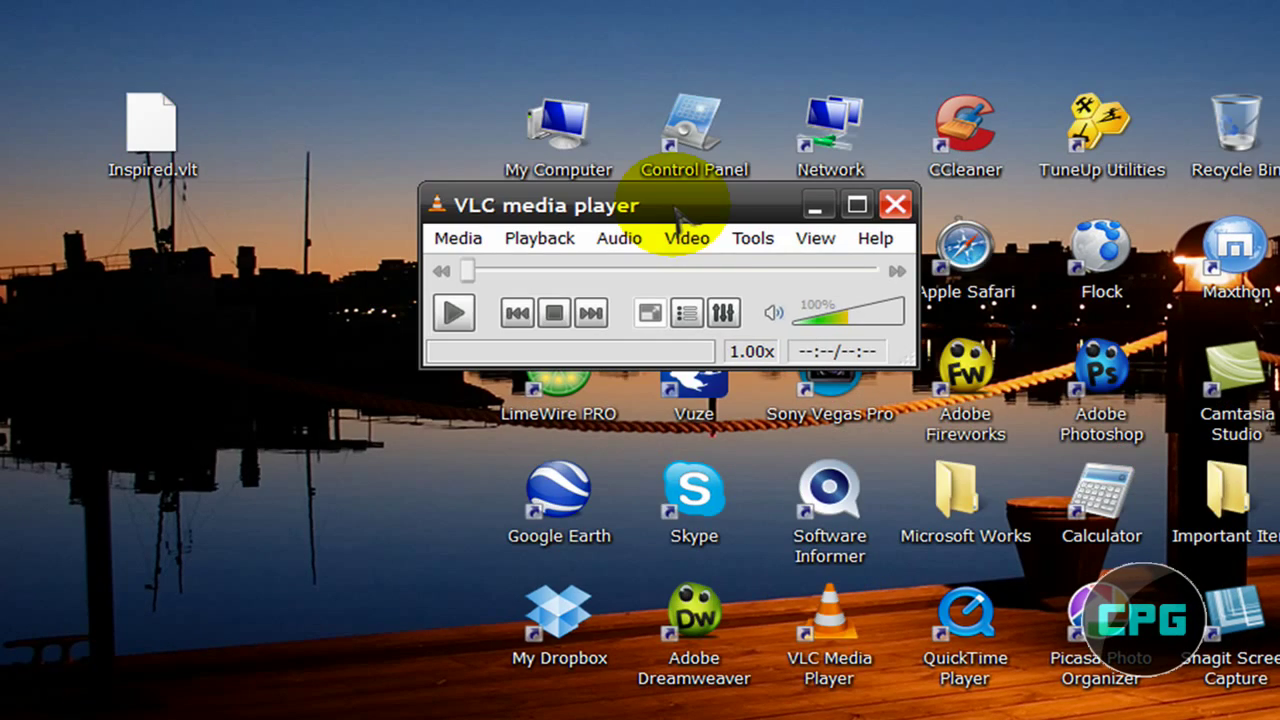
drag(905, 360, 1279, 404)
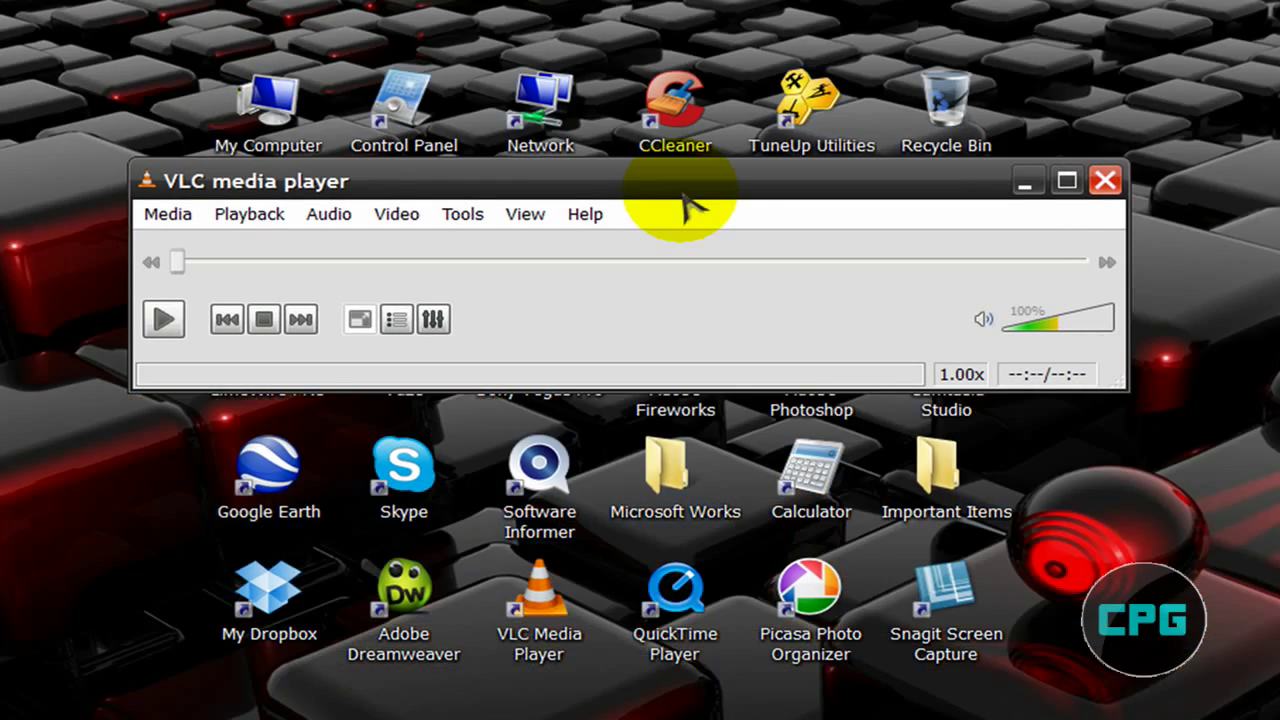
drag(683, 194, 715, 164)
drag(1140, 360, 1162, 400)
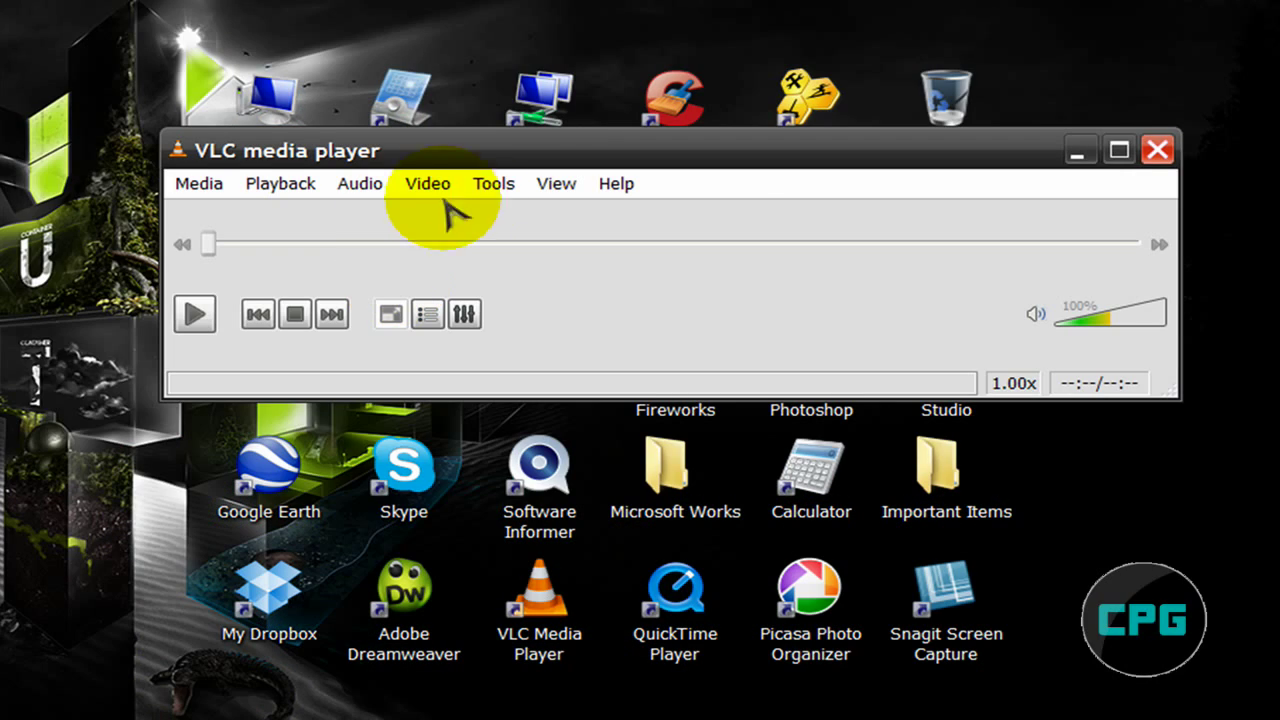
Step: Open VLC's preferences, shift the dialog slightly and switch the interface type from Native to Skins
click(491, 190)
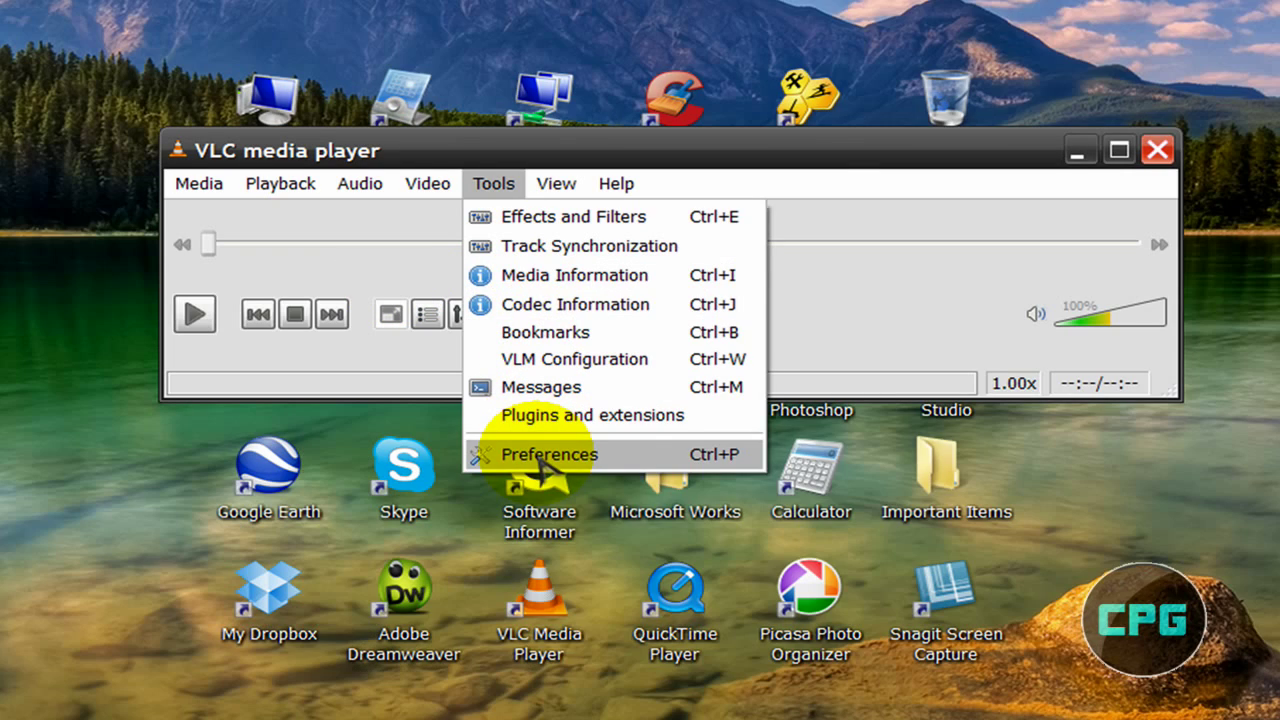
click(540, 456)
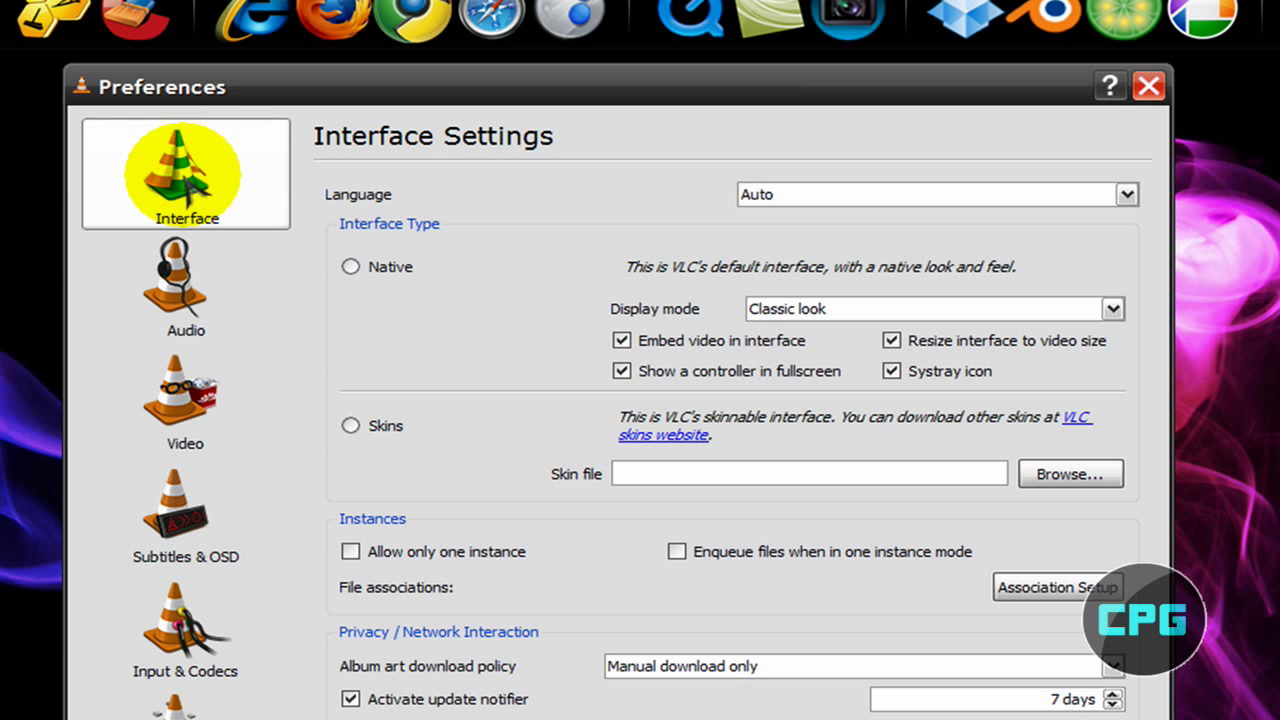
drag(735, 95, 724, 108)
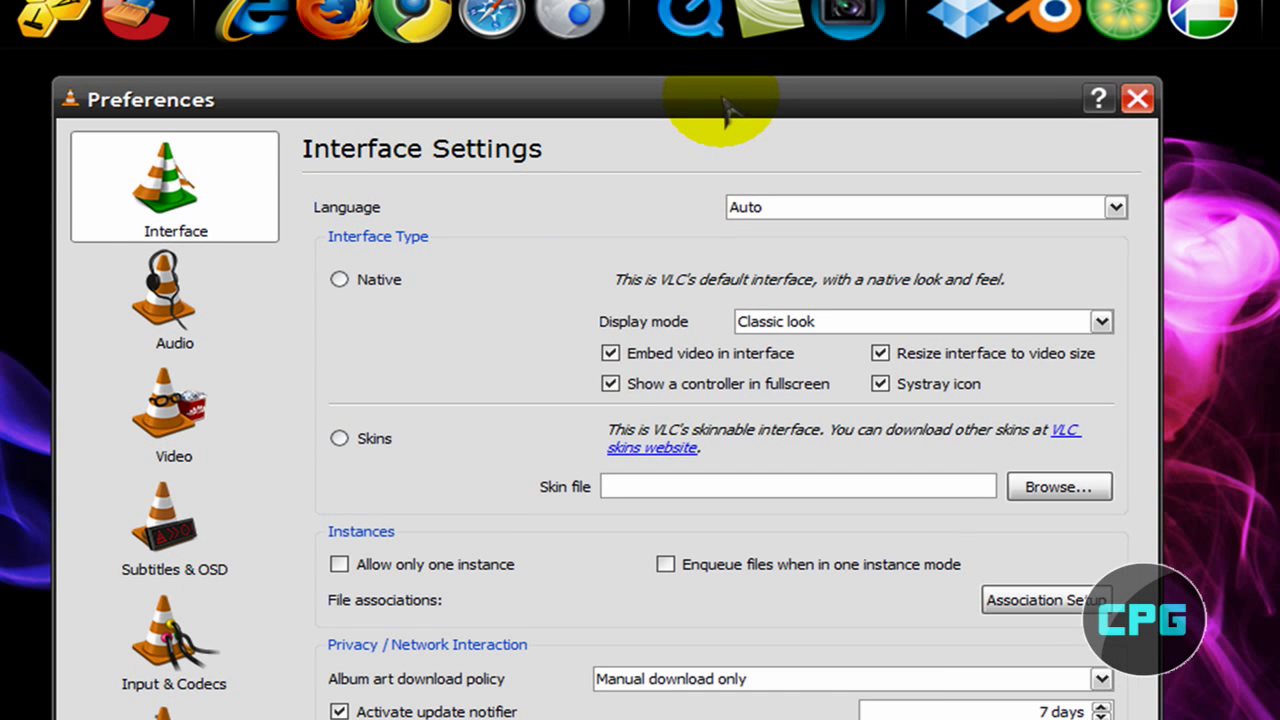
click(339, 438)
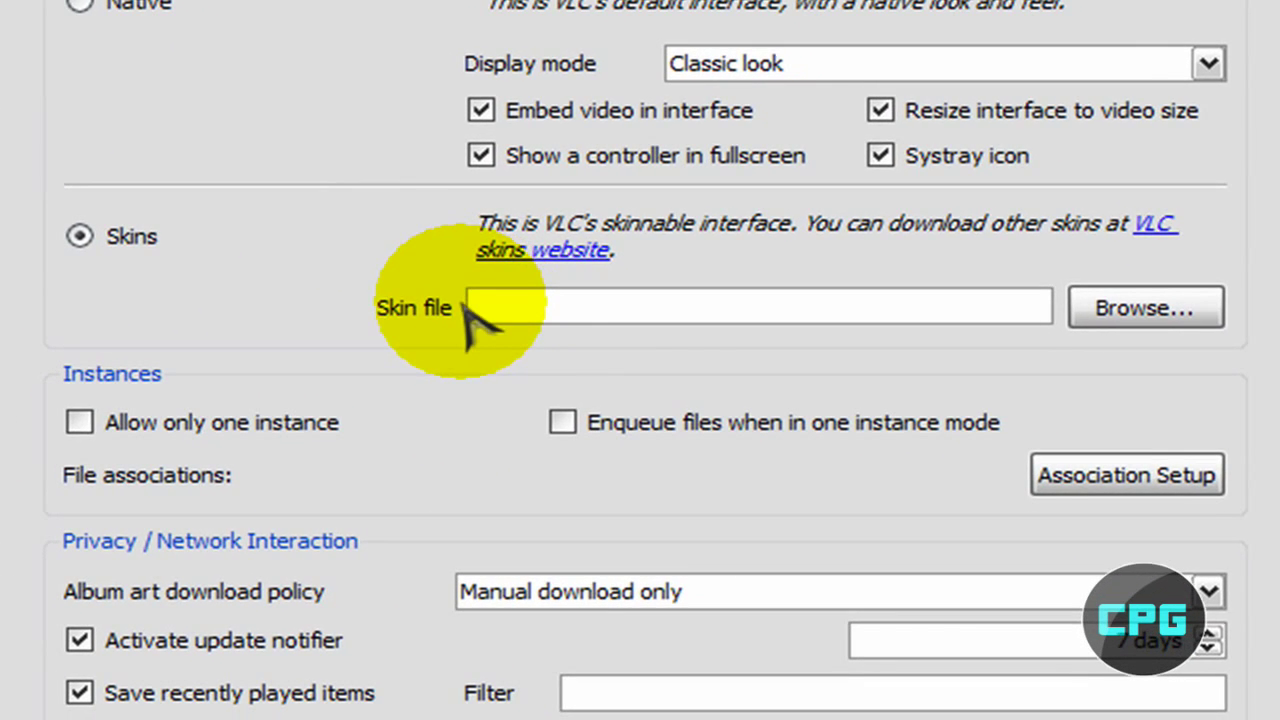
Step: Choose Inspired.vlt from the Desktop as the skin file and save the preferences
click(470, 308)
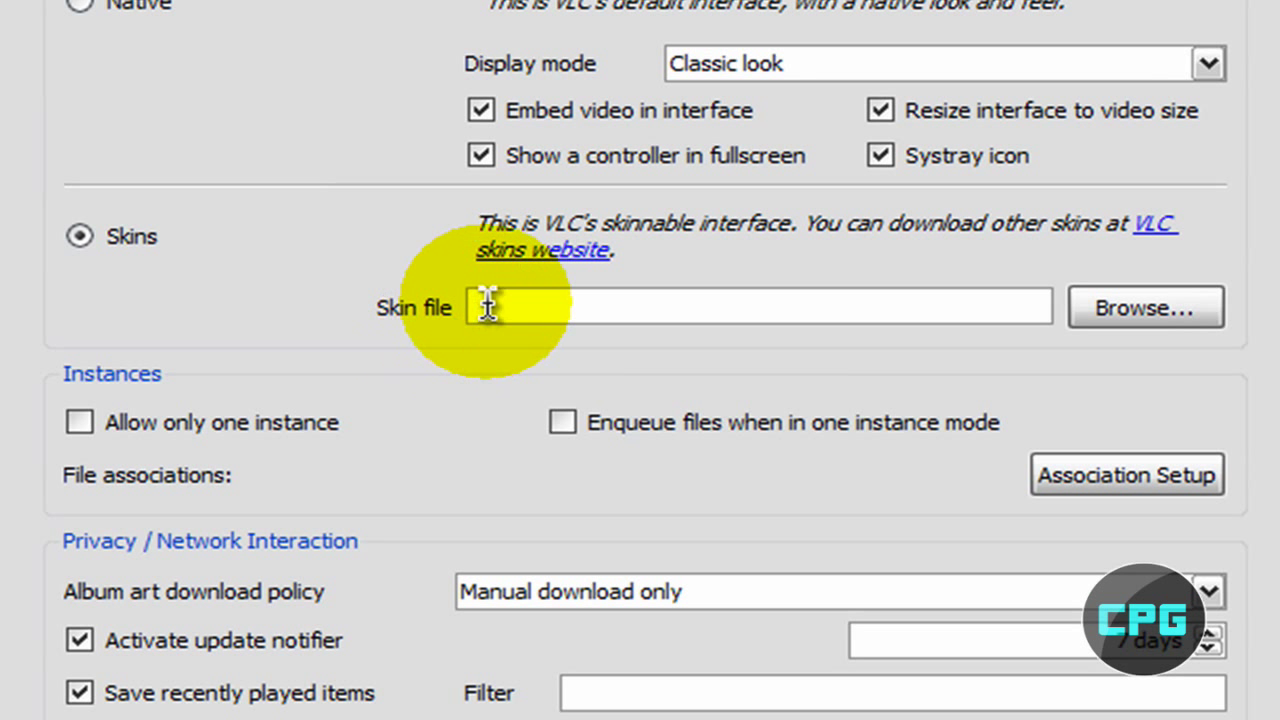
click(1118, 312)
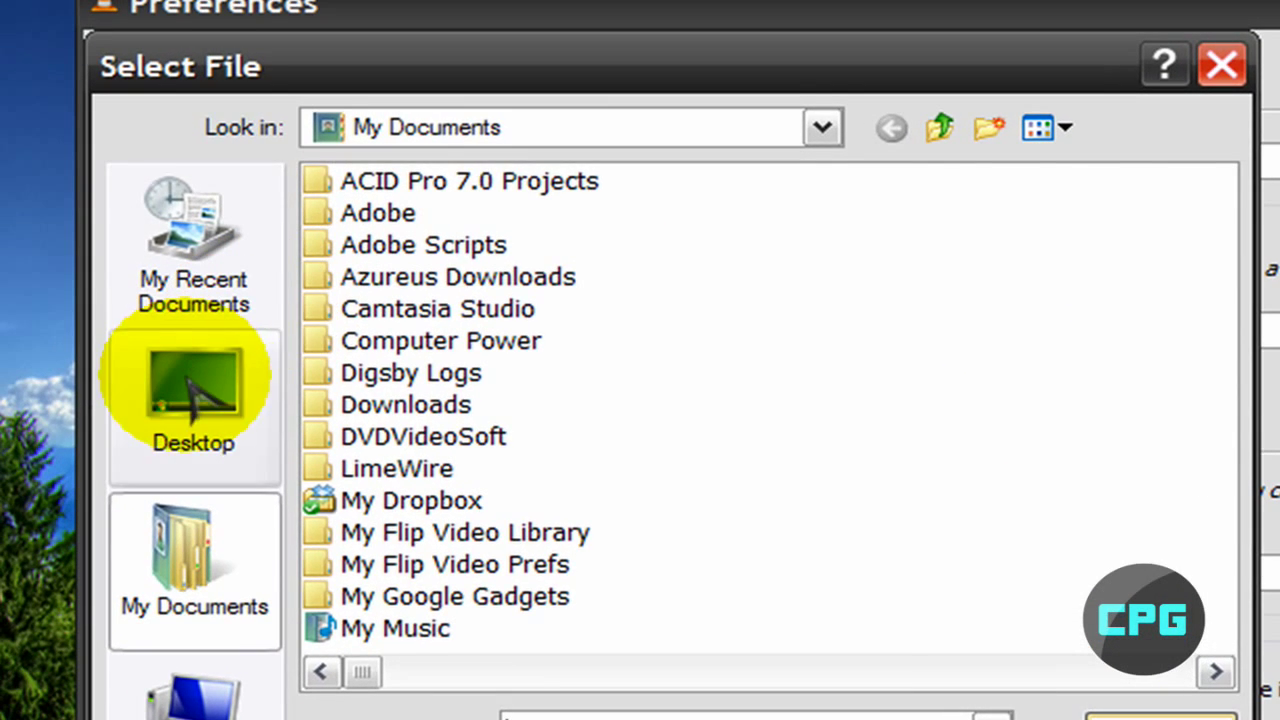
click(195, 390)
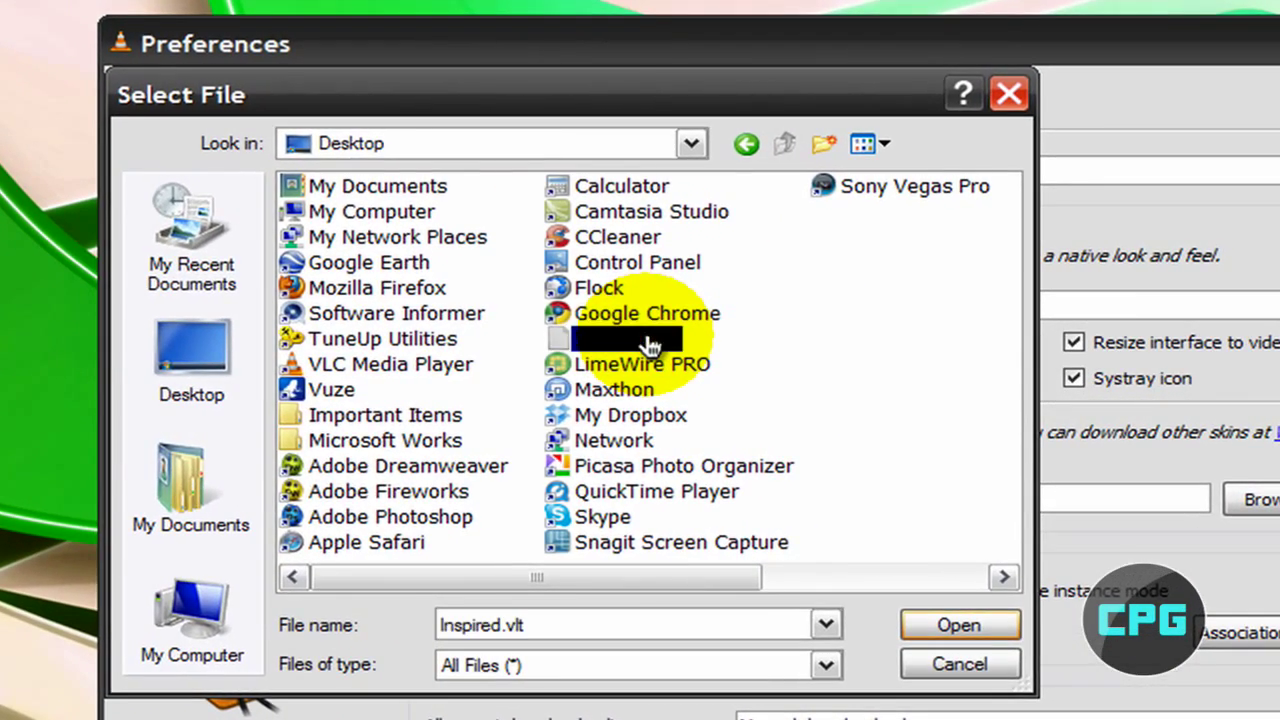
double_click(650, 345)
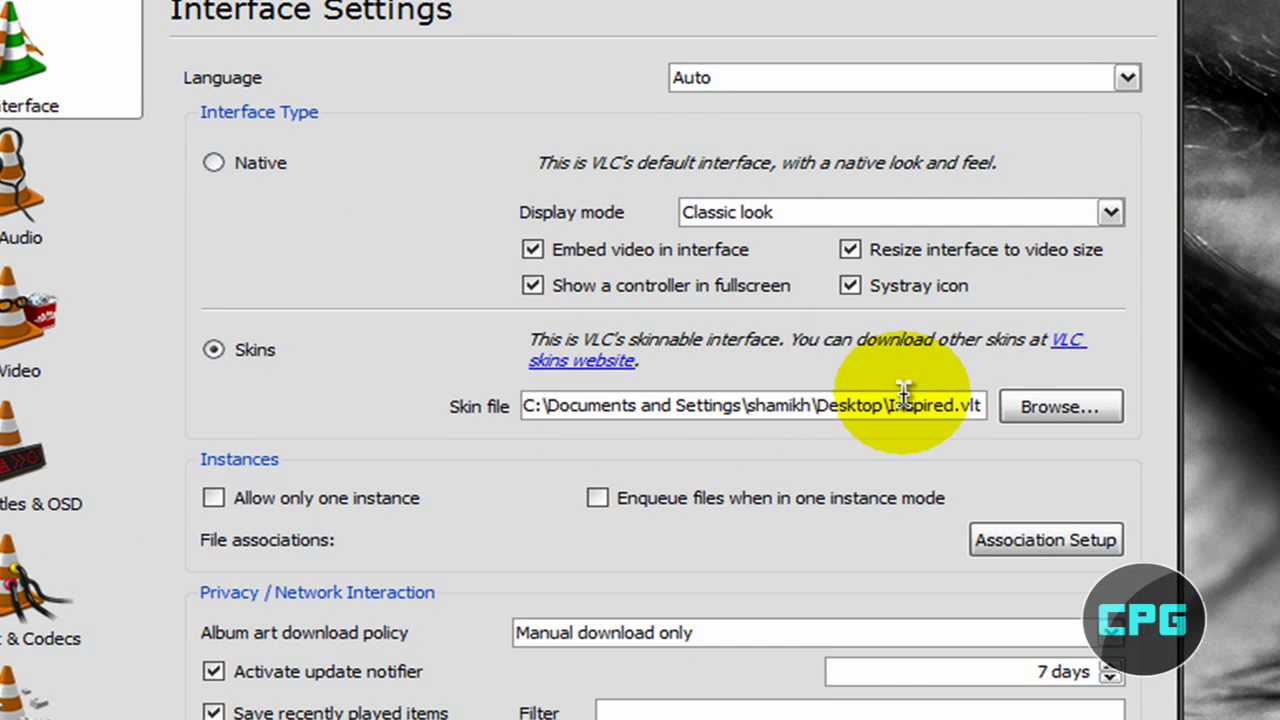
click(903, 393)
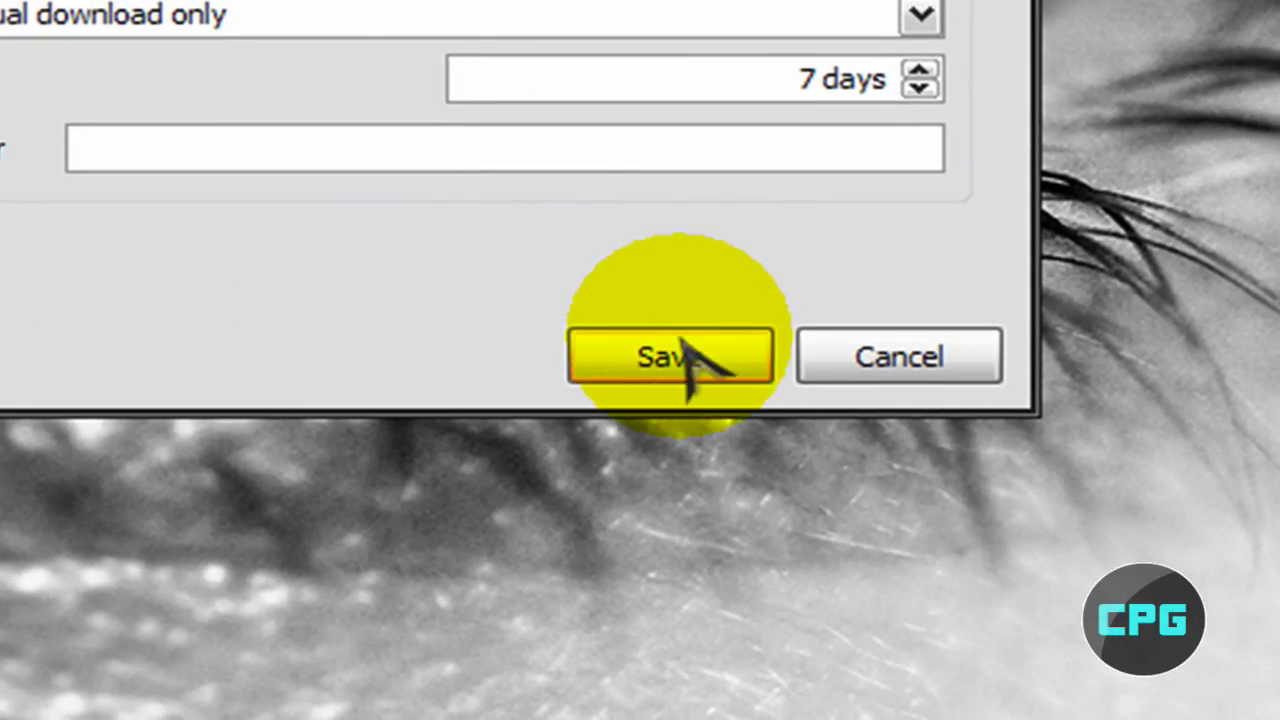
click(690, 355)
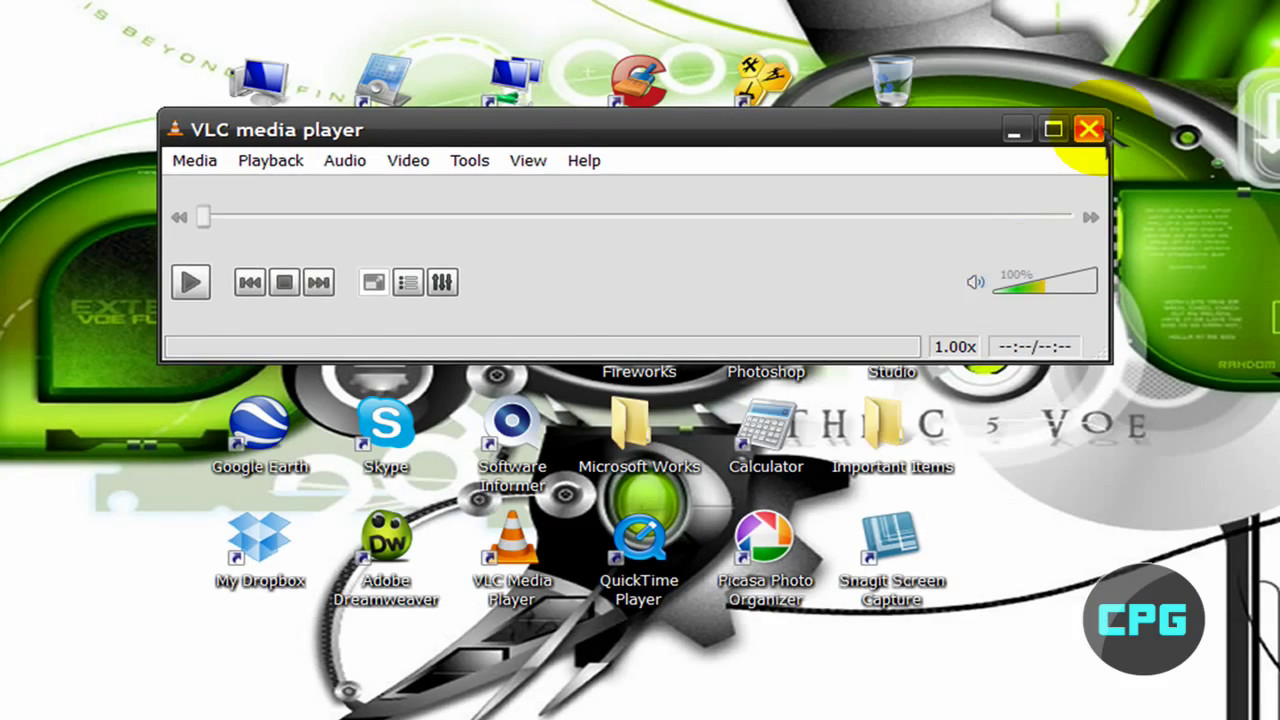
Step: Restart VLC media player from its desktop shortcut and move the skinned window clear of the Inspired.vlt file
click(1089, 129)
click(538, 565)
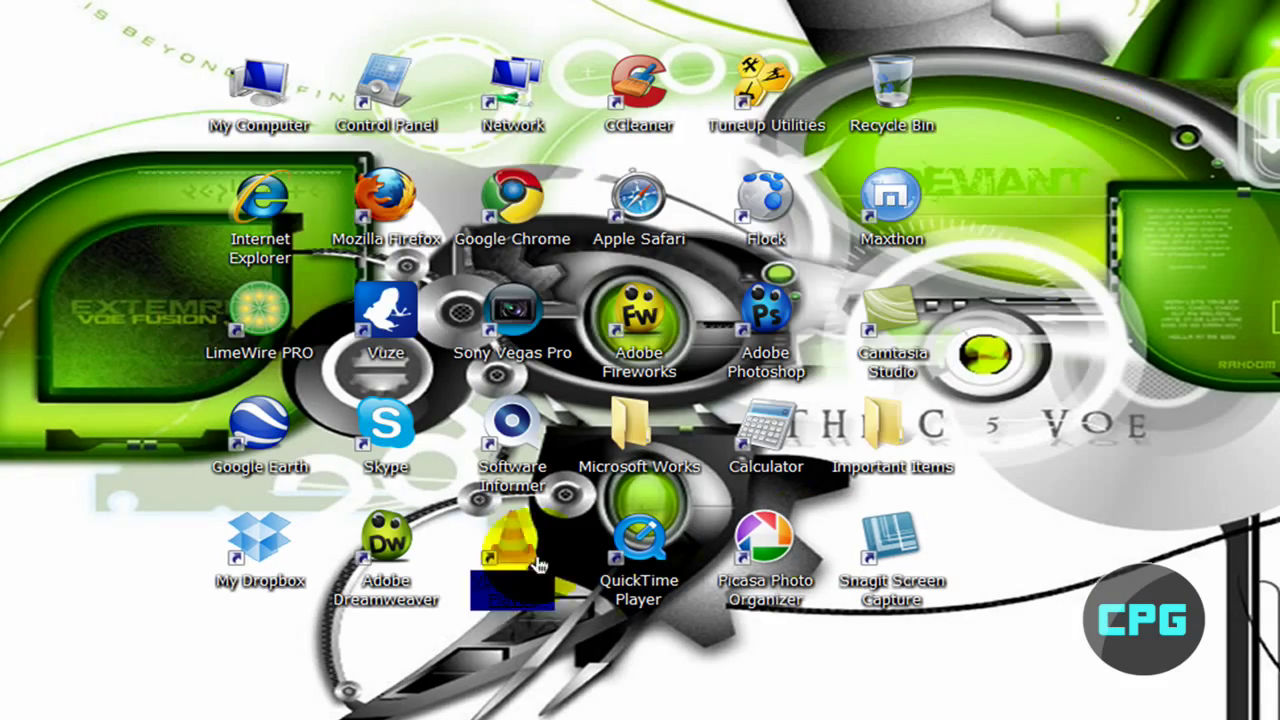
double_click(538, 565)
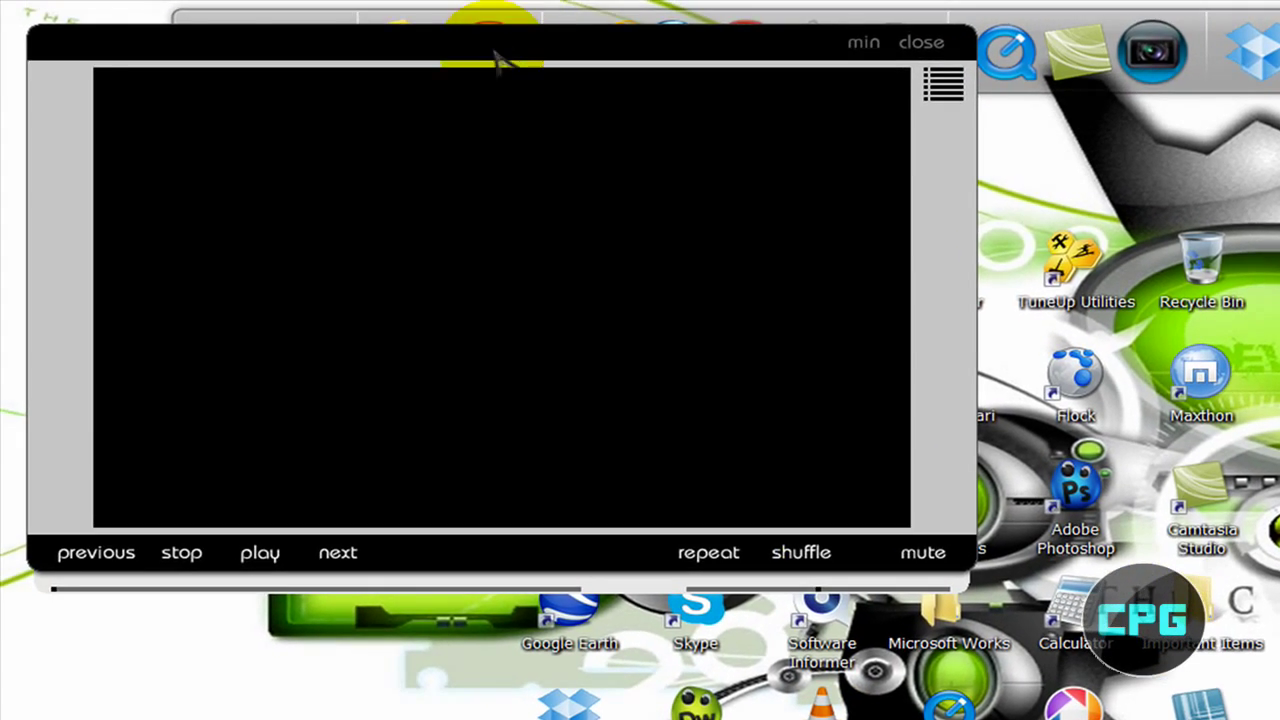
drag(497, 60, 660, 183)
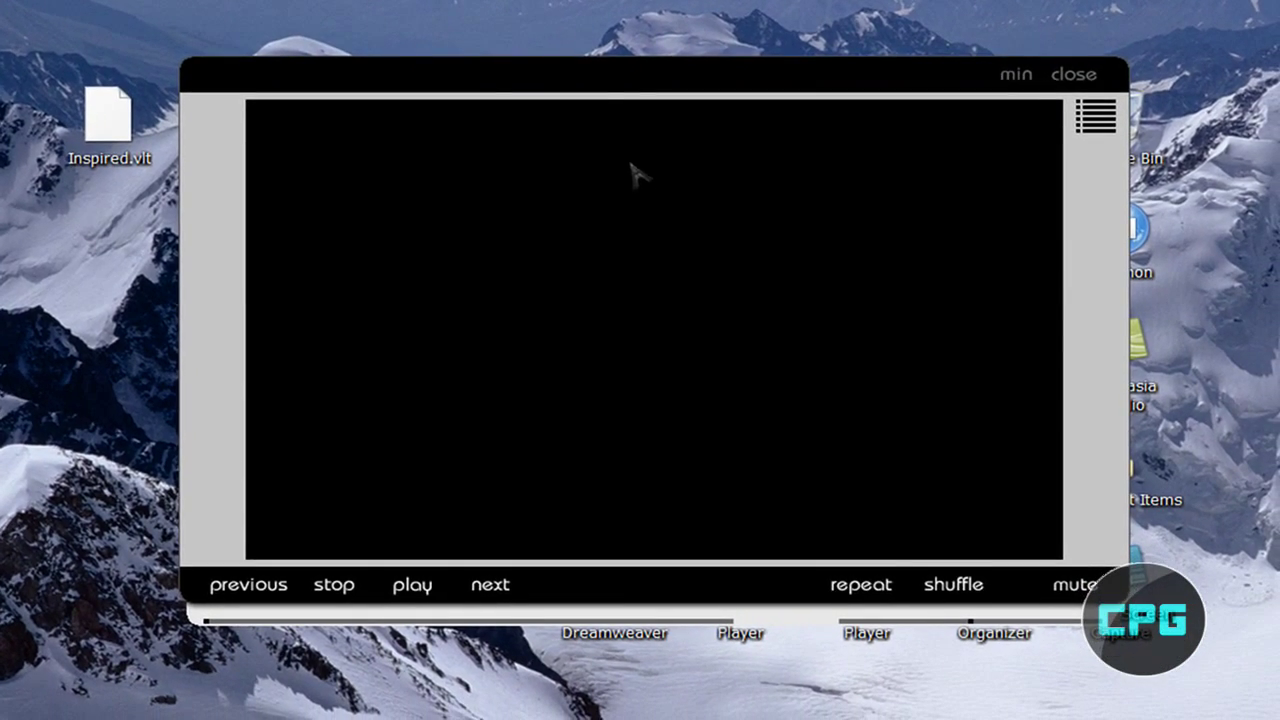
drag(541, 93, 668, 130)
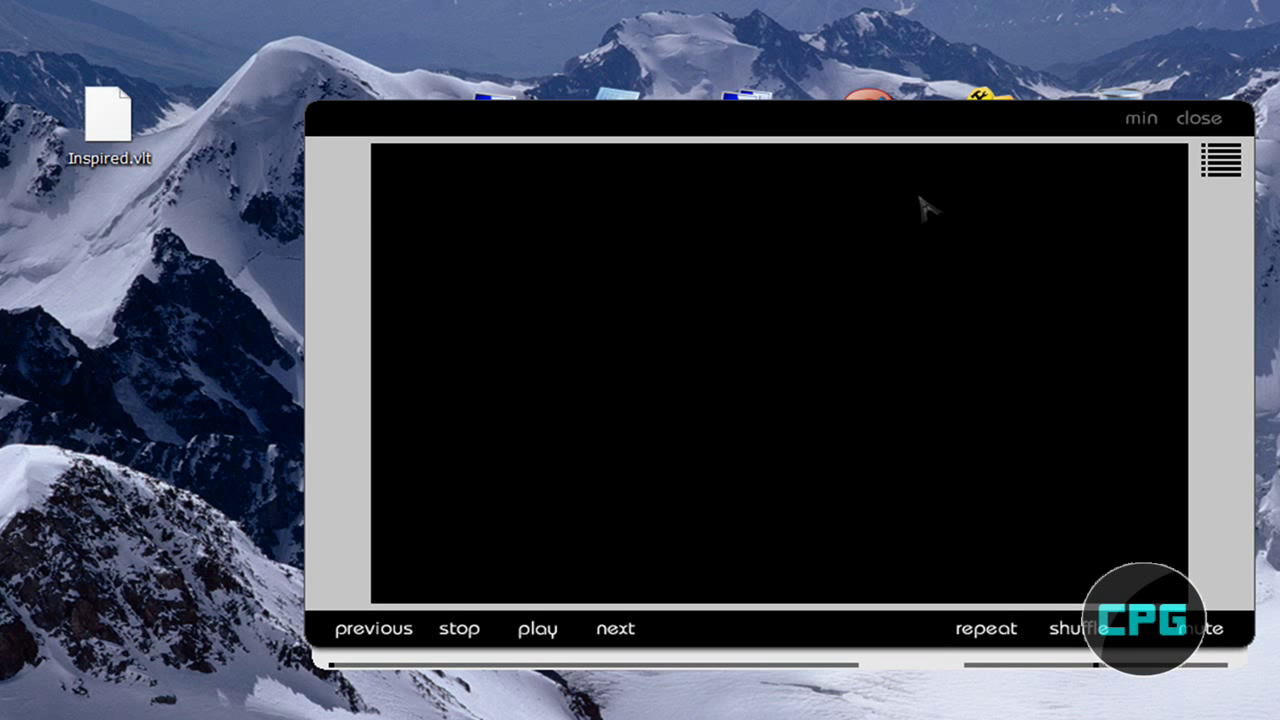
drag(1025, 124, 1063, 101)
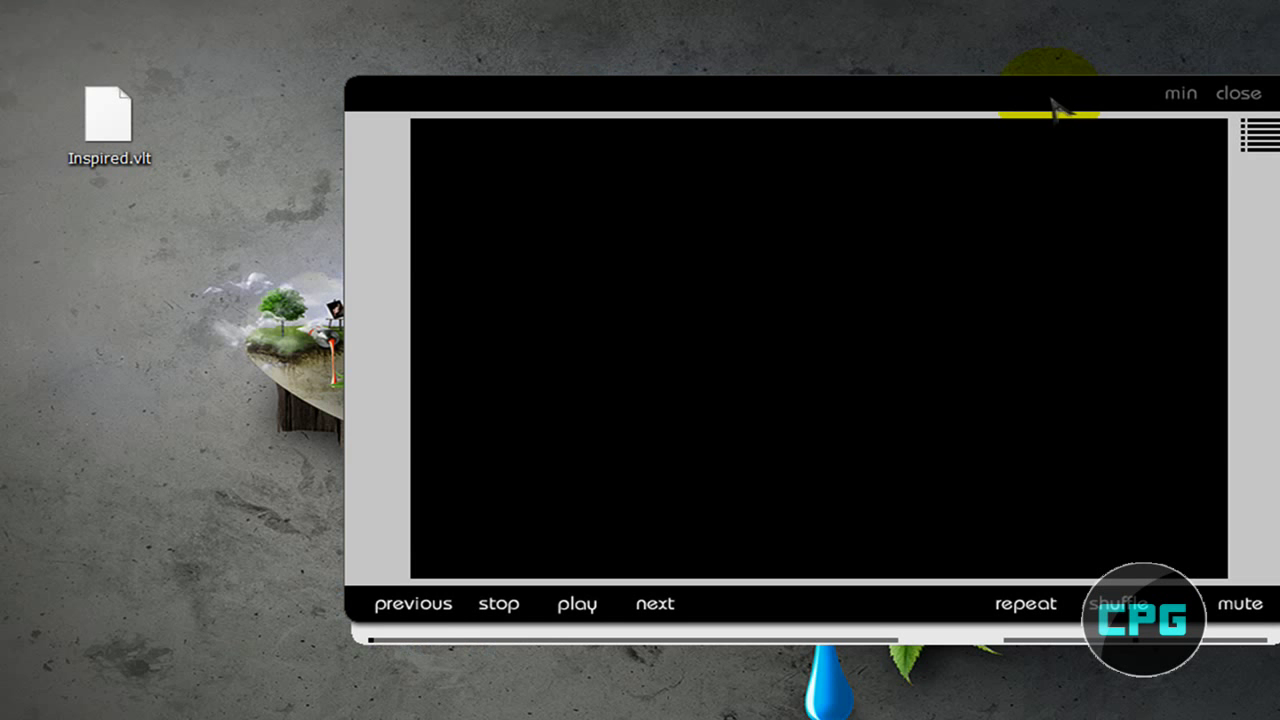